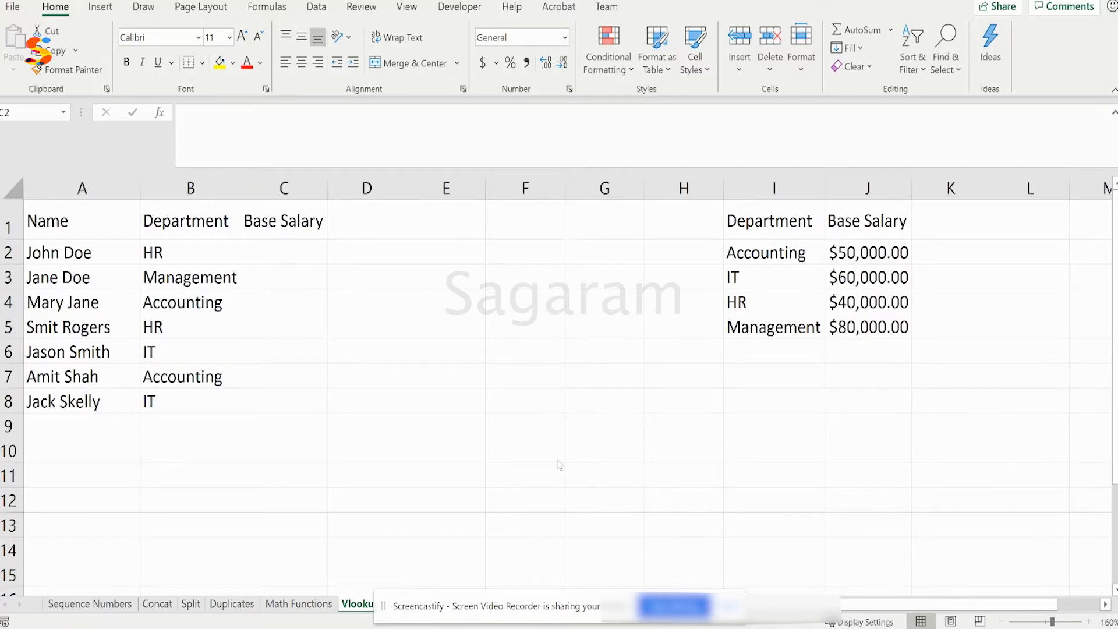
Examine the employee table in columns A to C and the department salary table in columns I and J
click(703, 607)
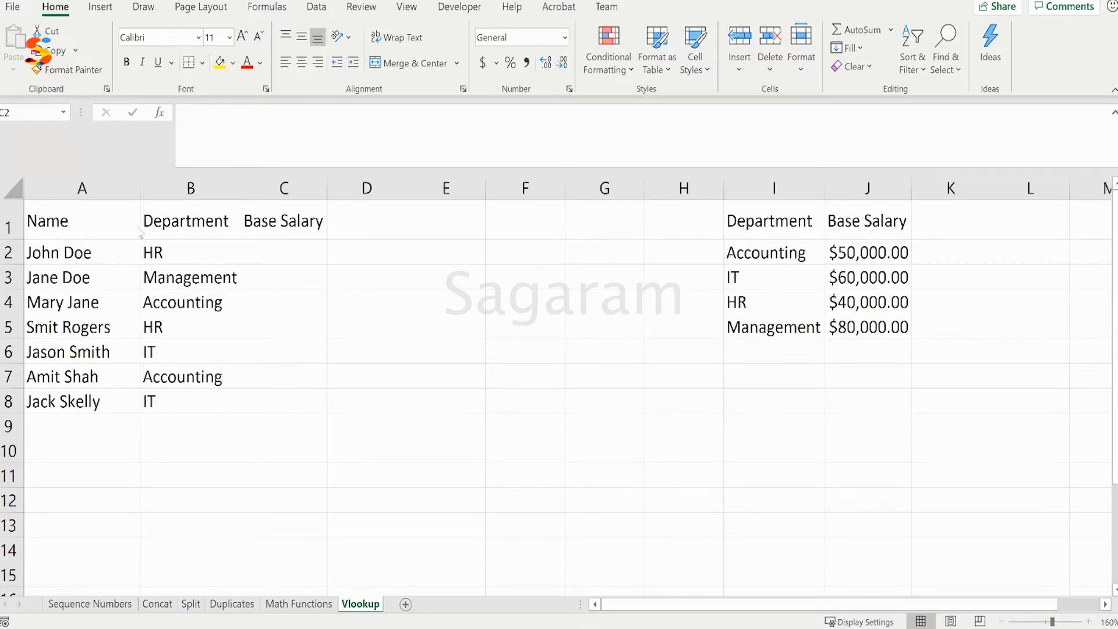
click(287, 251)
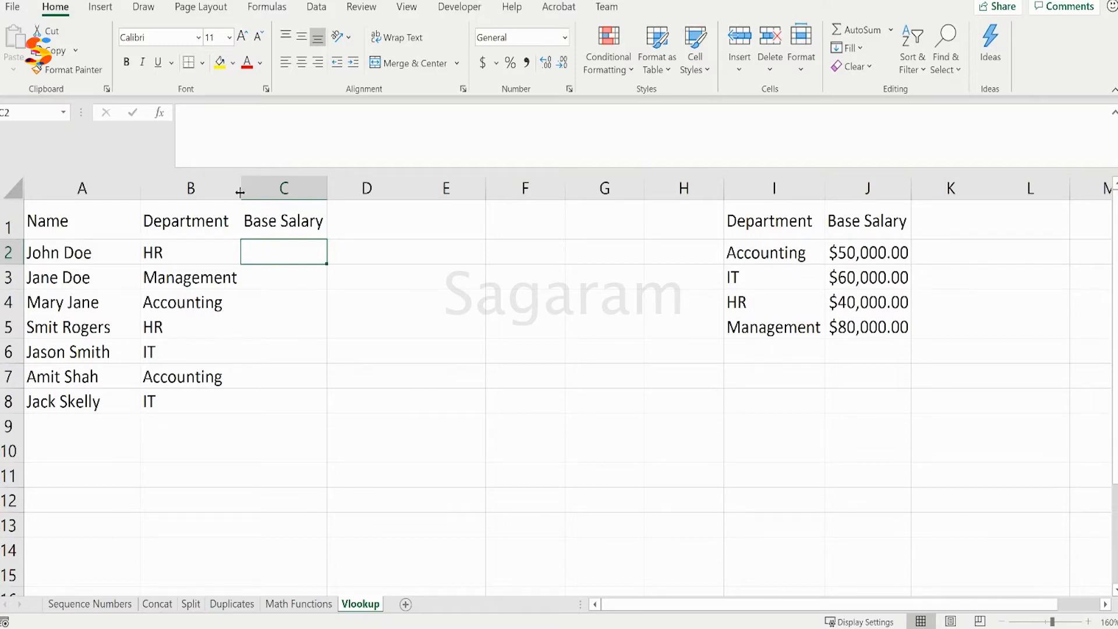
drag(56, 227, 262, 407)
drag(737, 209, 888, 317)
click(76, 217)
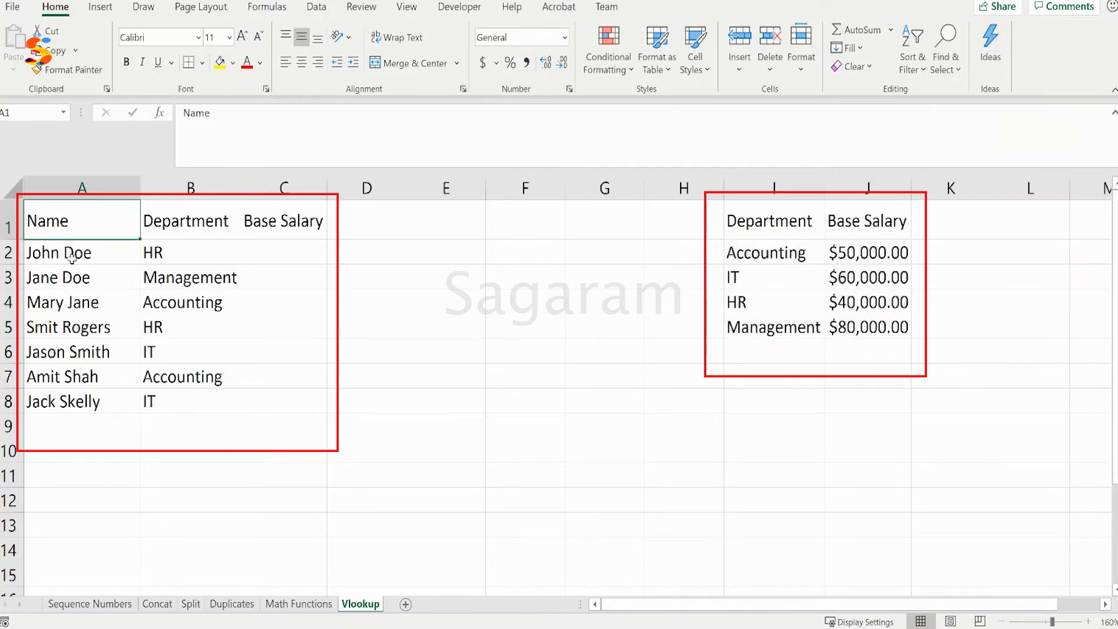
click(194, 221)
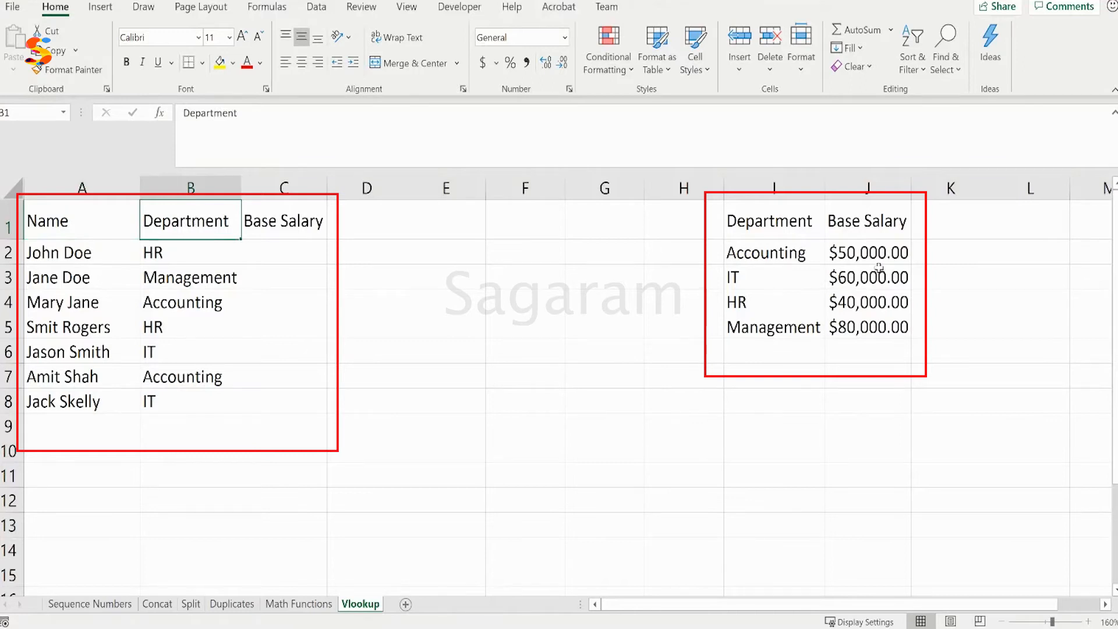
click(799, 233)
drag(780, 233, 874, 326)
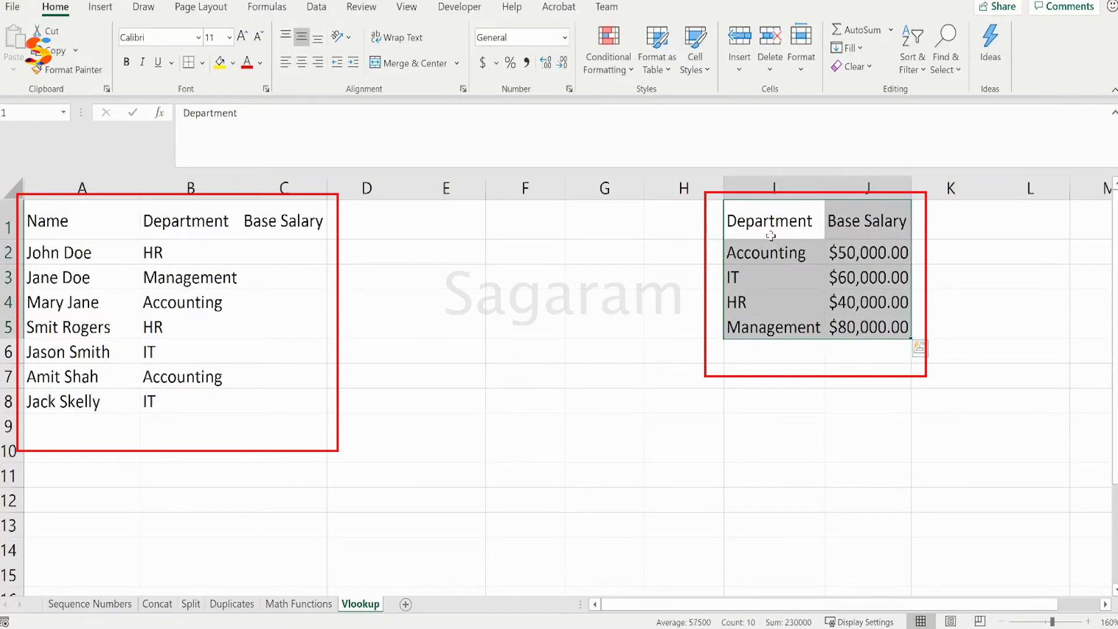
click(768, 262)
drag(768, 262, 776, 328)
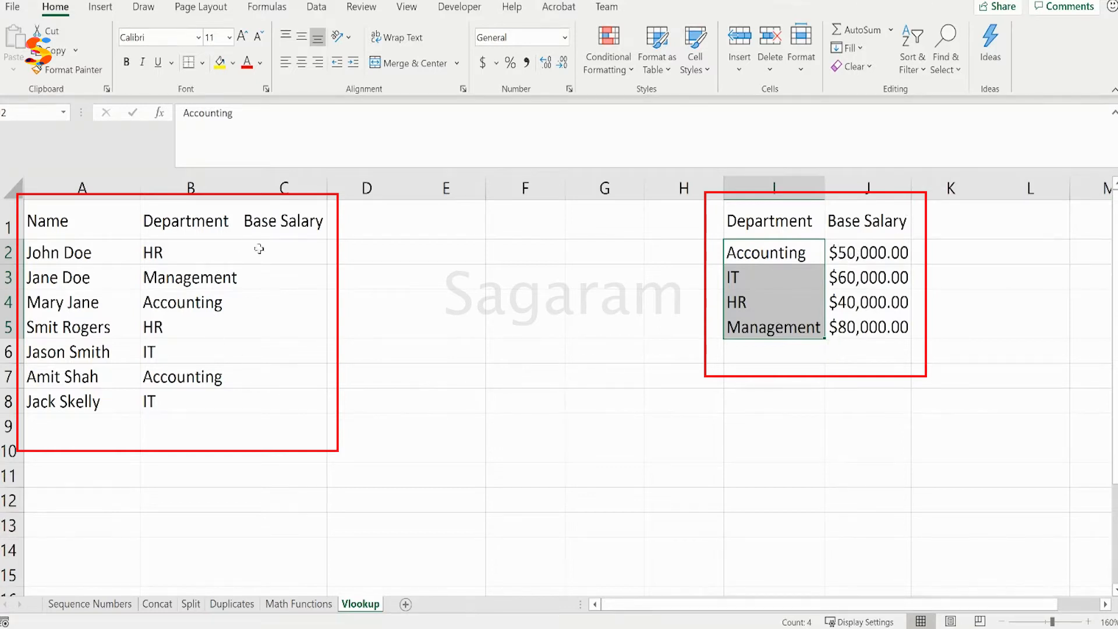
click(281, 246)
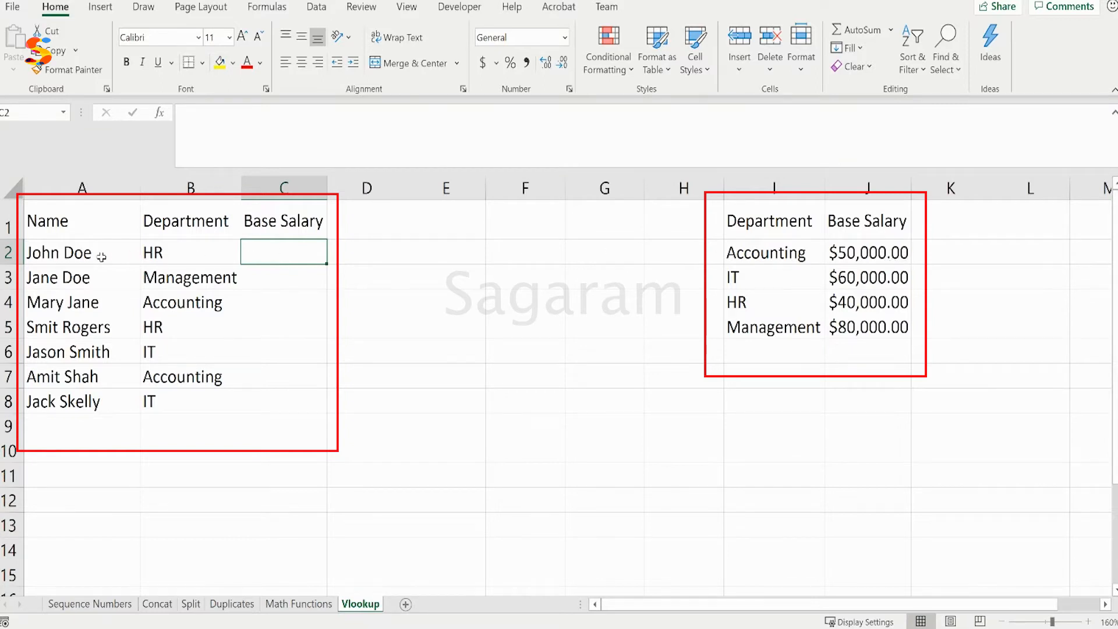
click(165, 253)
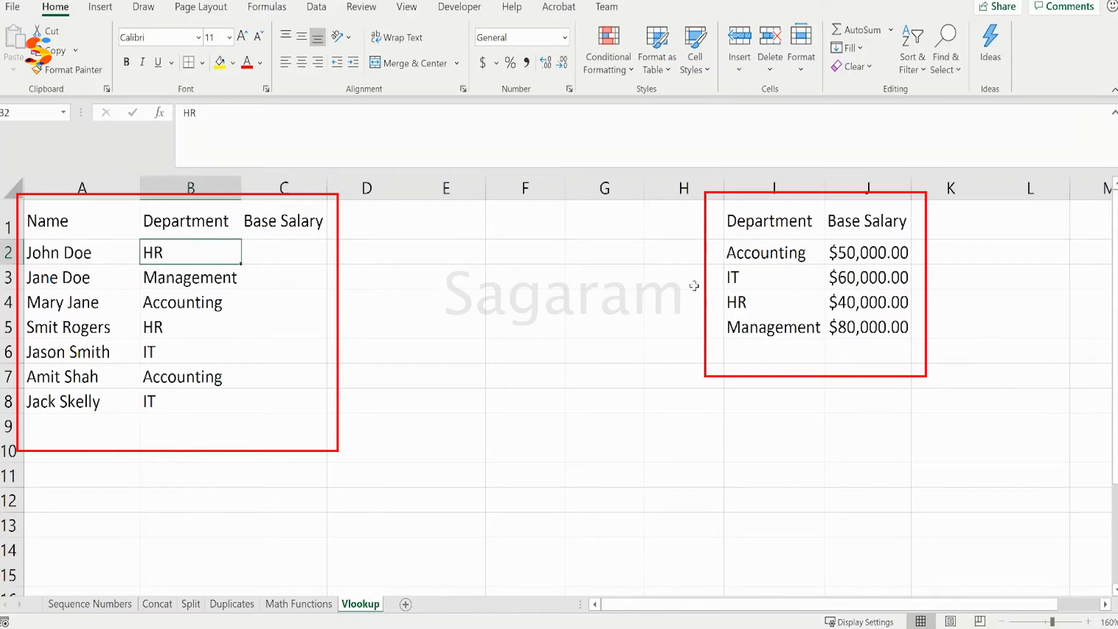
click(874, 306)
Start a VLOOKUP formula in C2 with the department in B2 as the lookup value
click(273, 260)
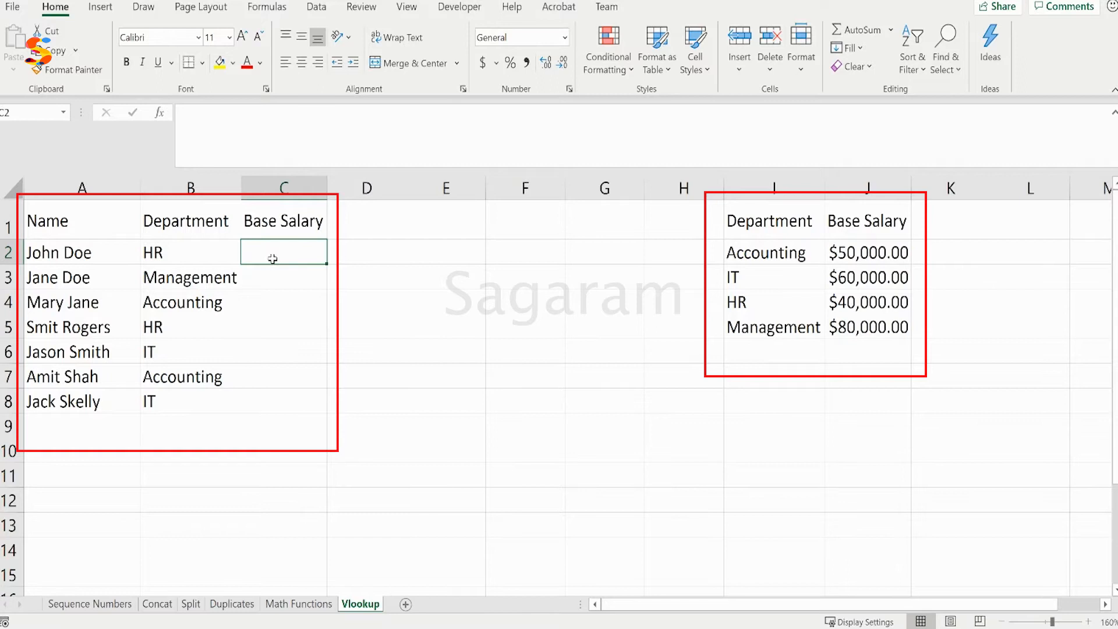
click(232, 135)
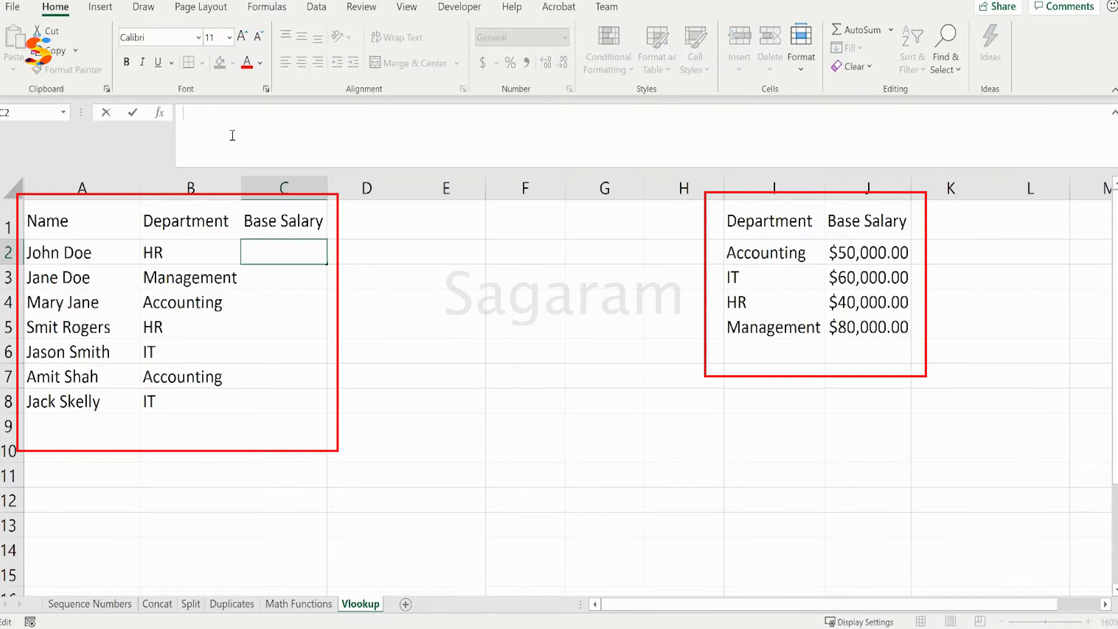
text(=)
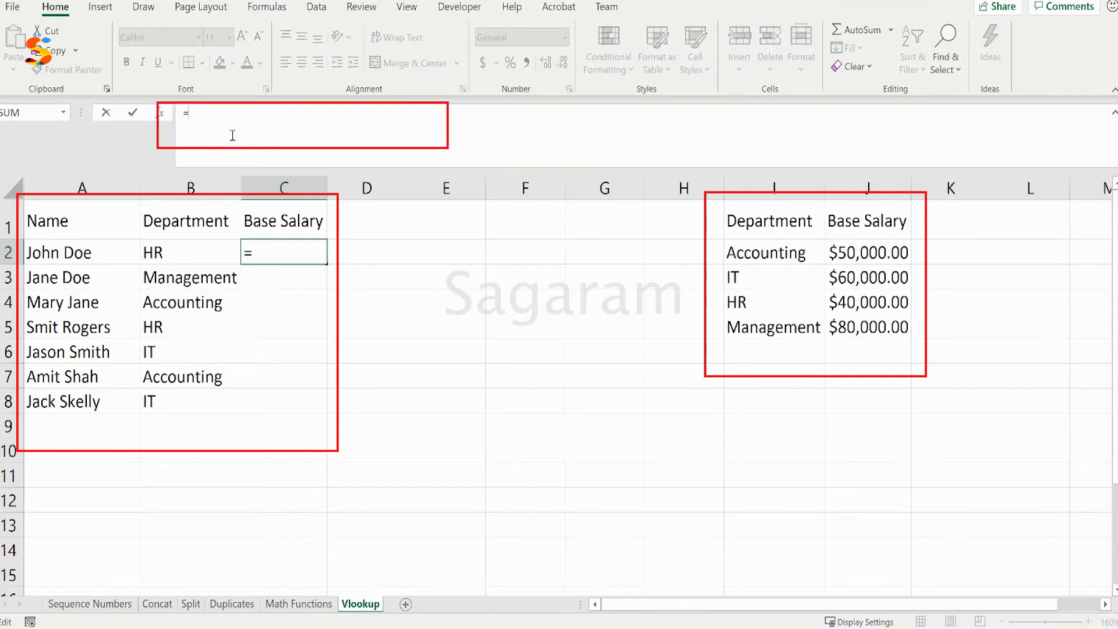
text(vloo)
key(Tab)
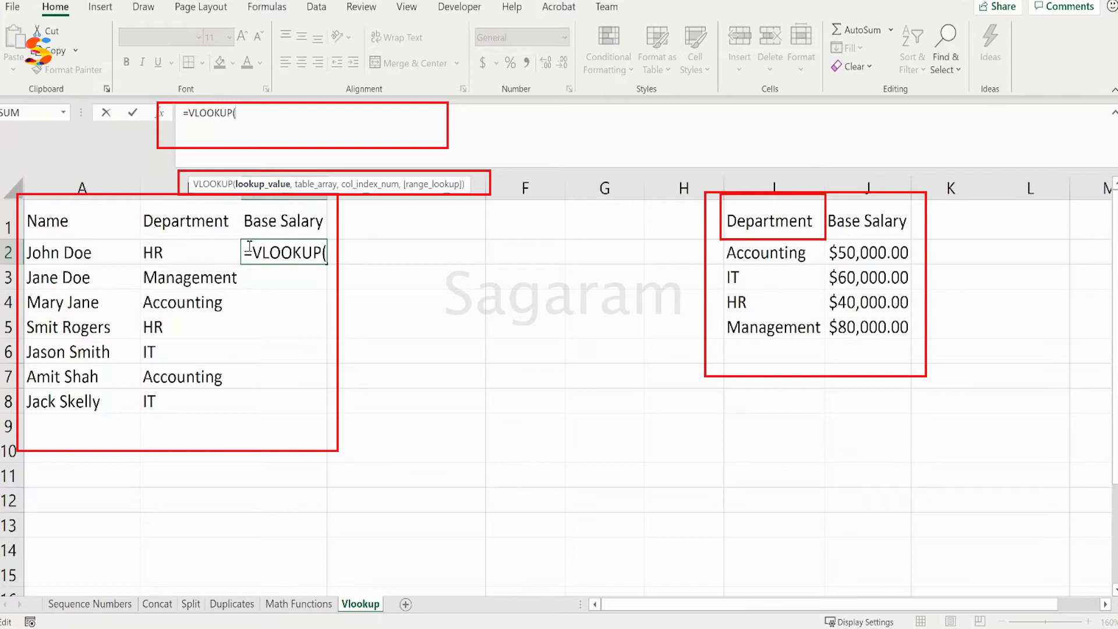
click(163, 254)
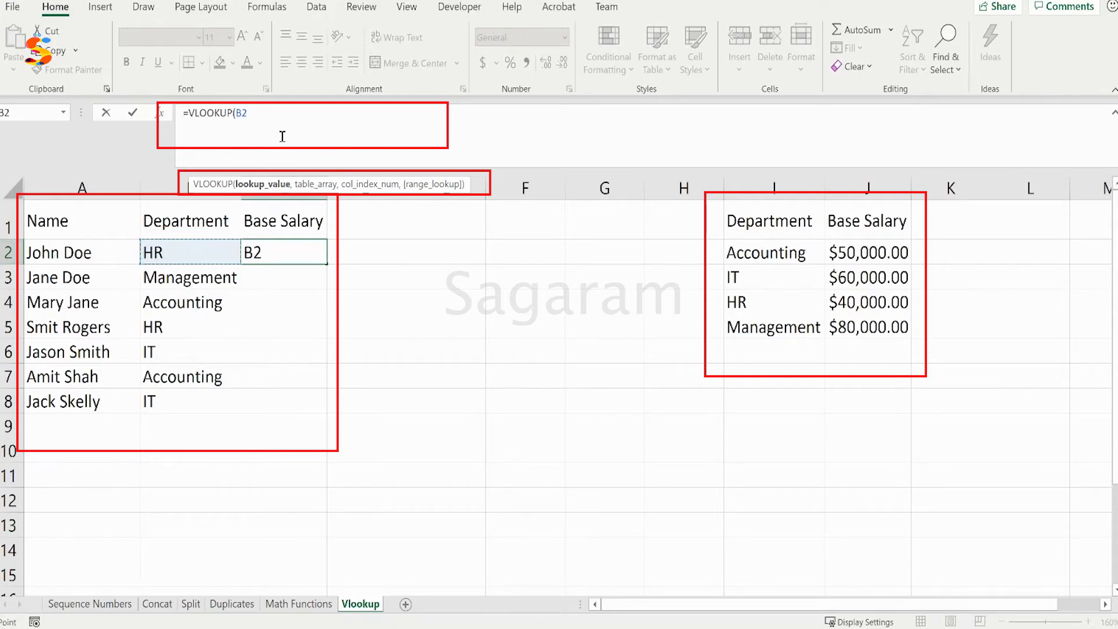
text(,)
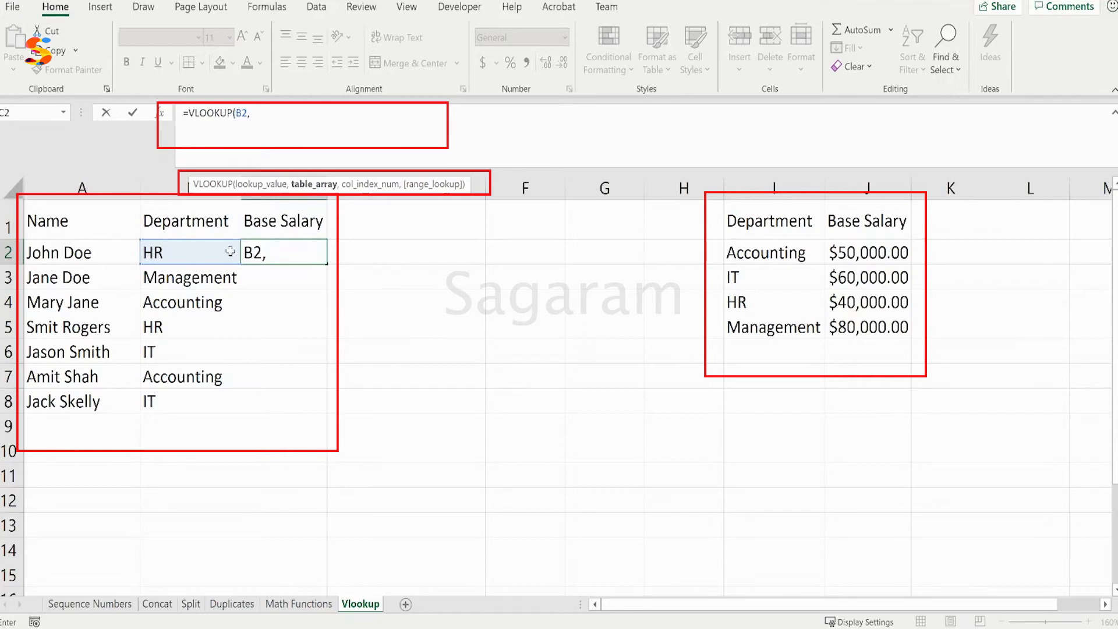
Complete the C2 formula with table array I1:J5, column index 2 and FALSE for an exact match
click(736, 215)
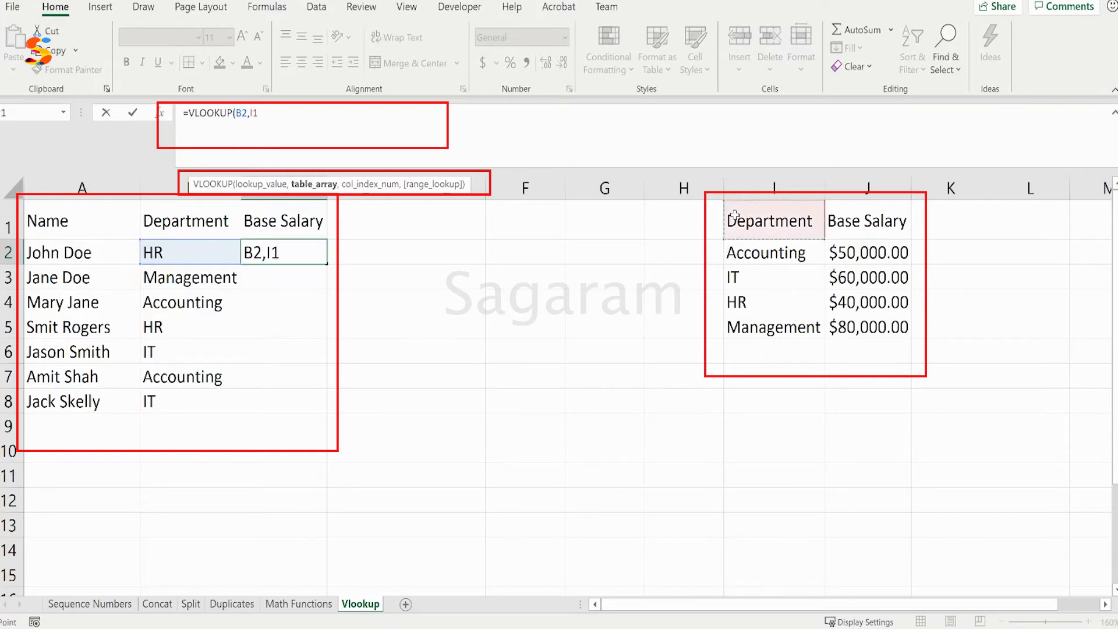
drag(736, 215, 1033, 428)
drag(1034, 427, 872, 324)
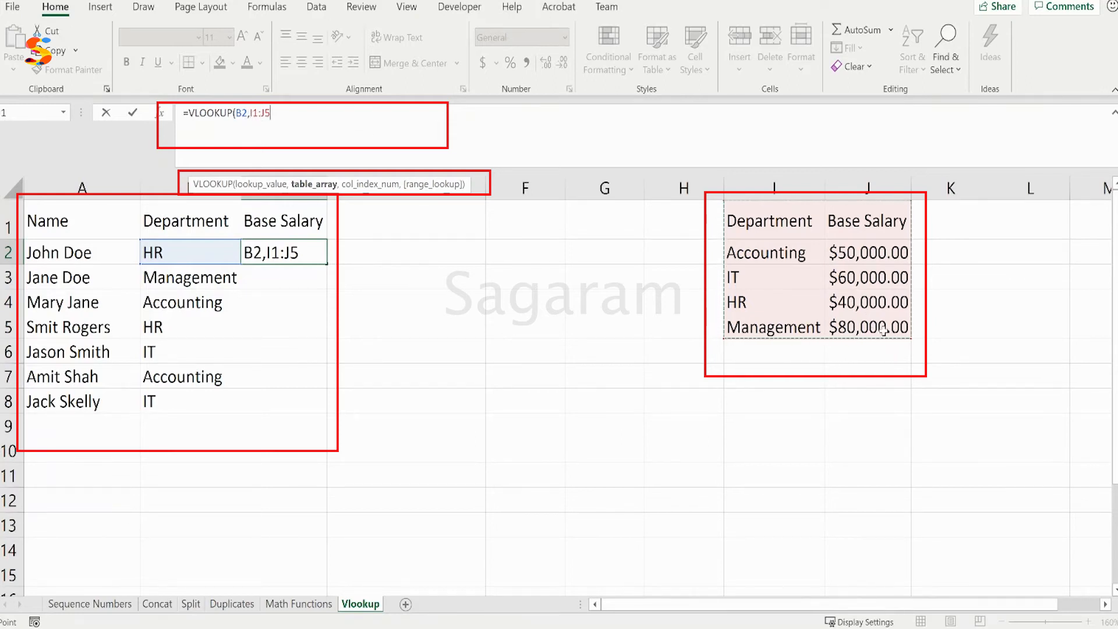
text(,)
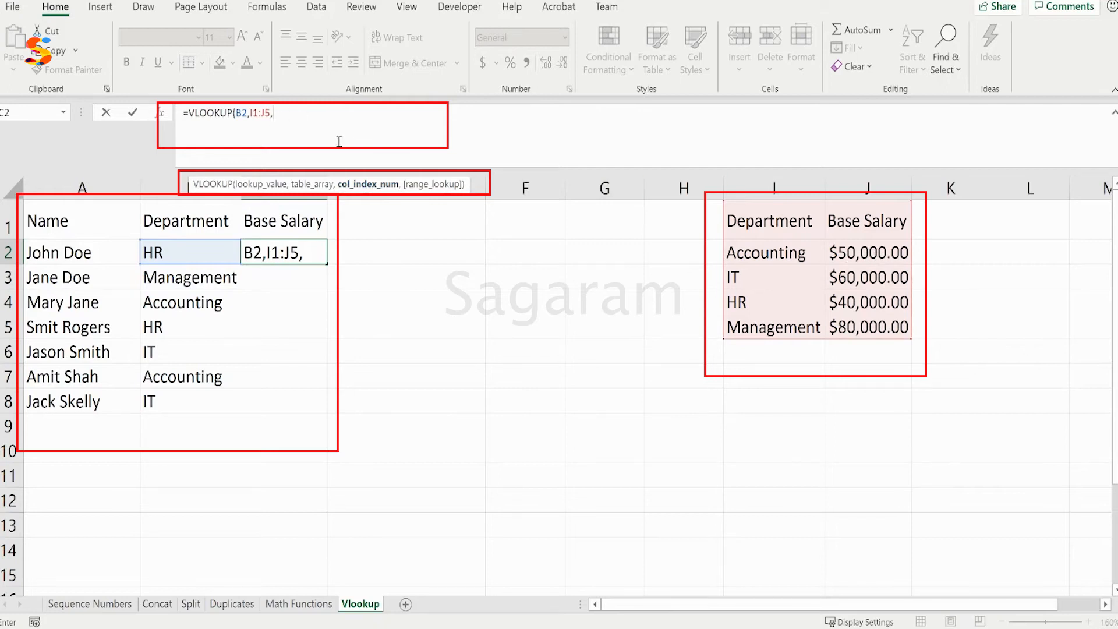
text(2,)
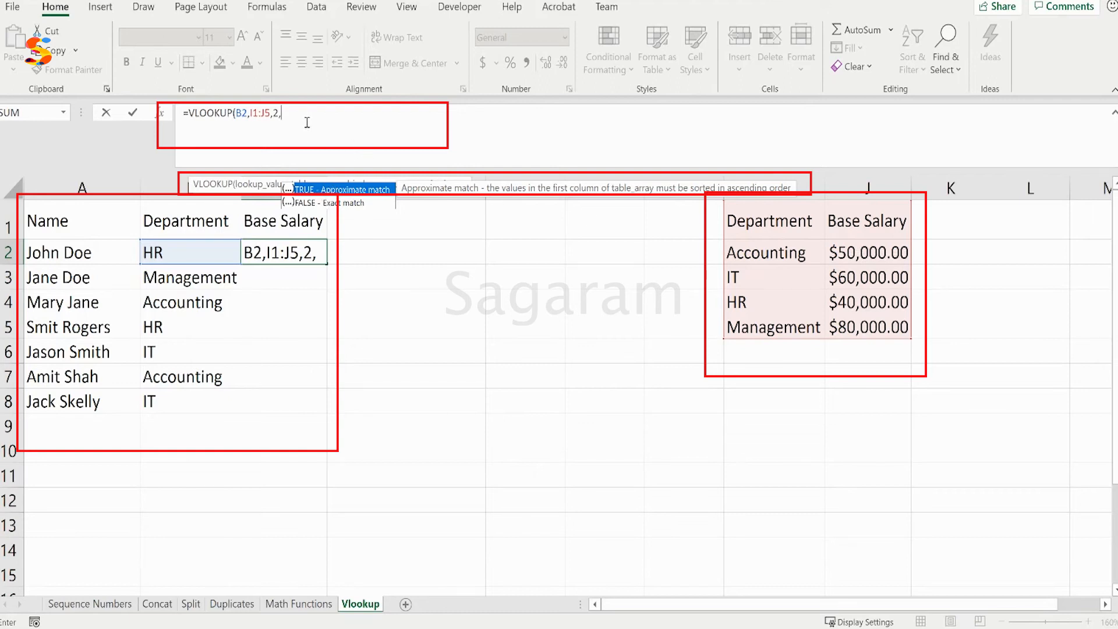
text(FALS)
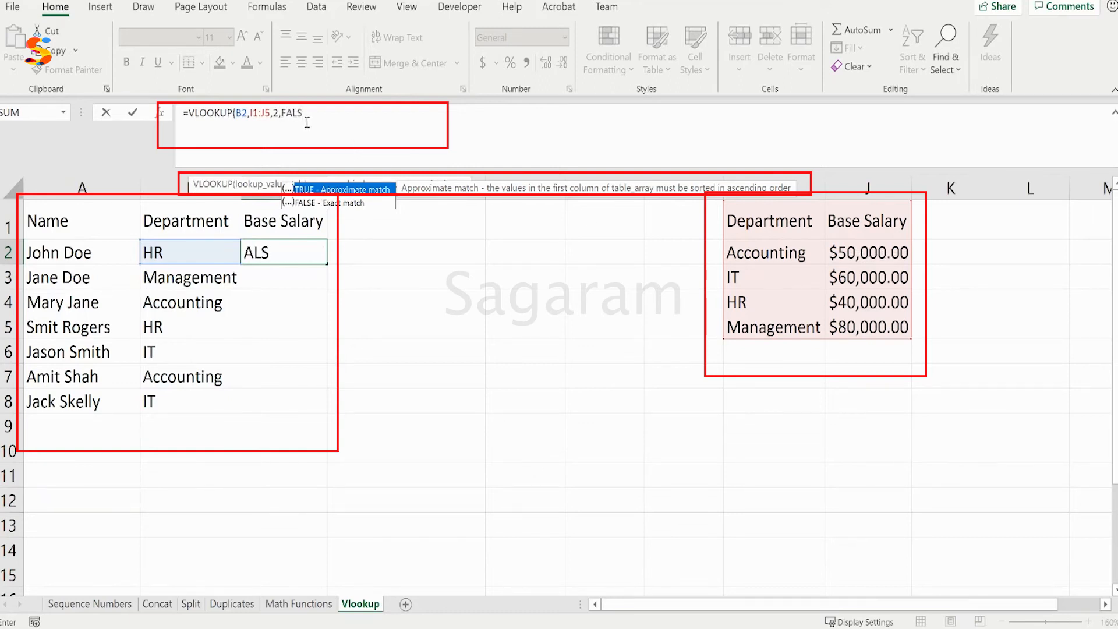
text(E))
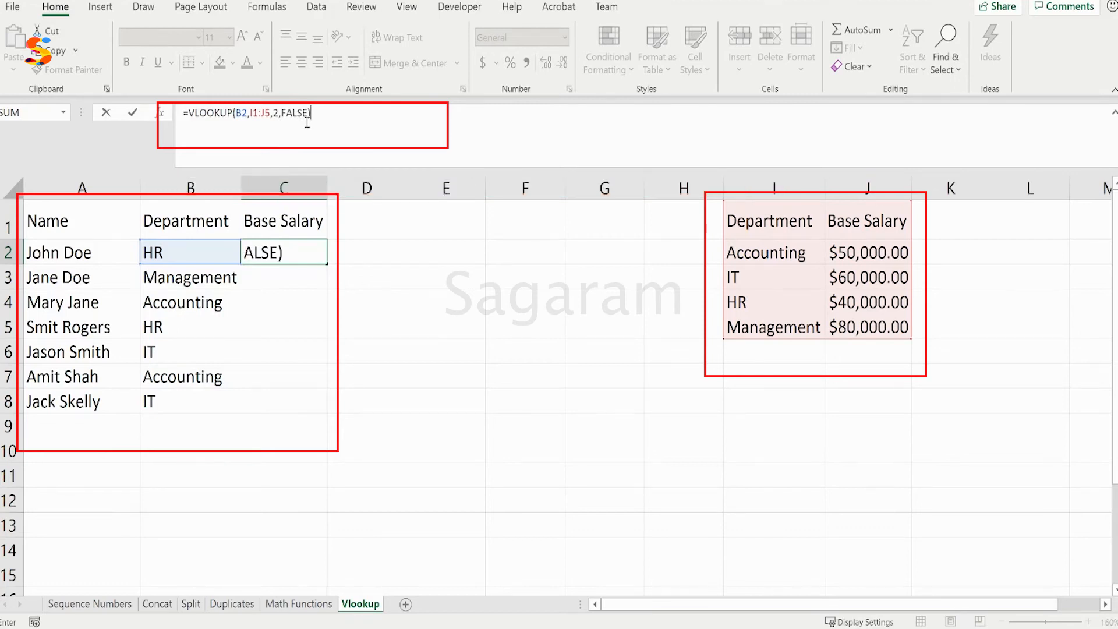
key(Return)
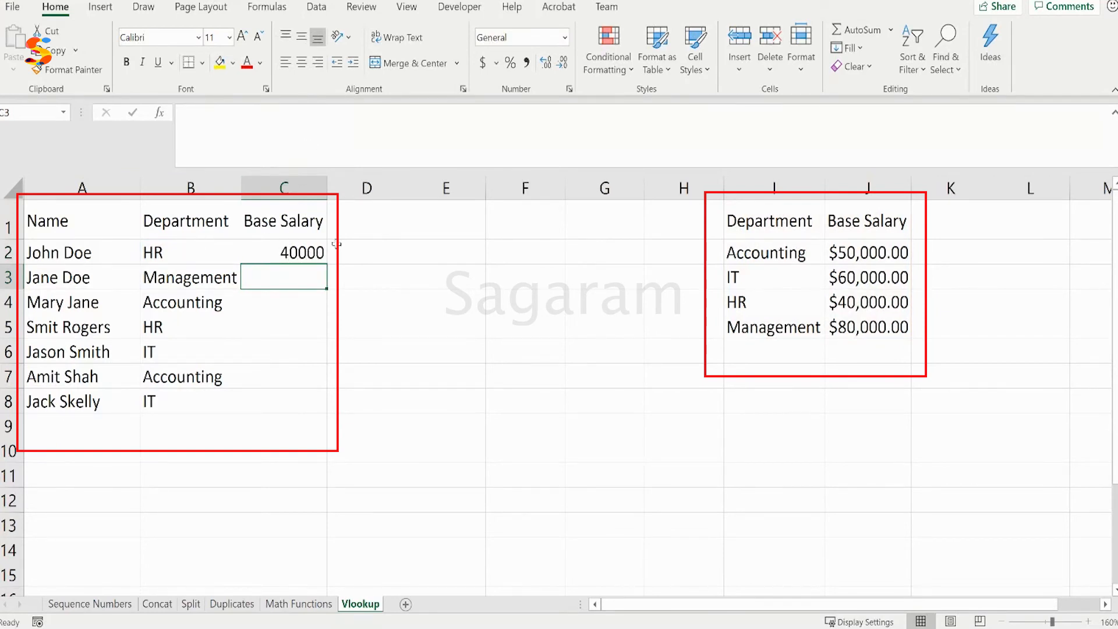
Check the salary returned in C2 against the HR row of the department salary table
click(153, 252)
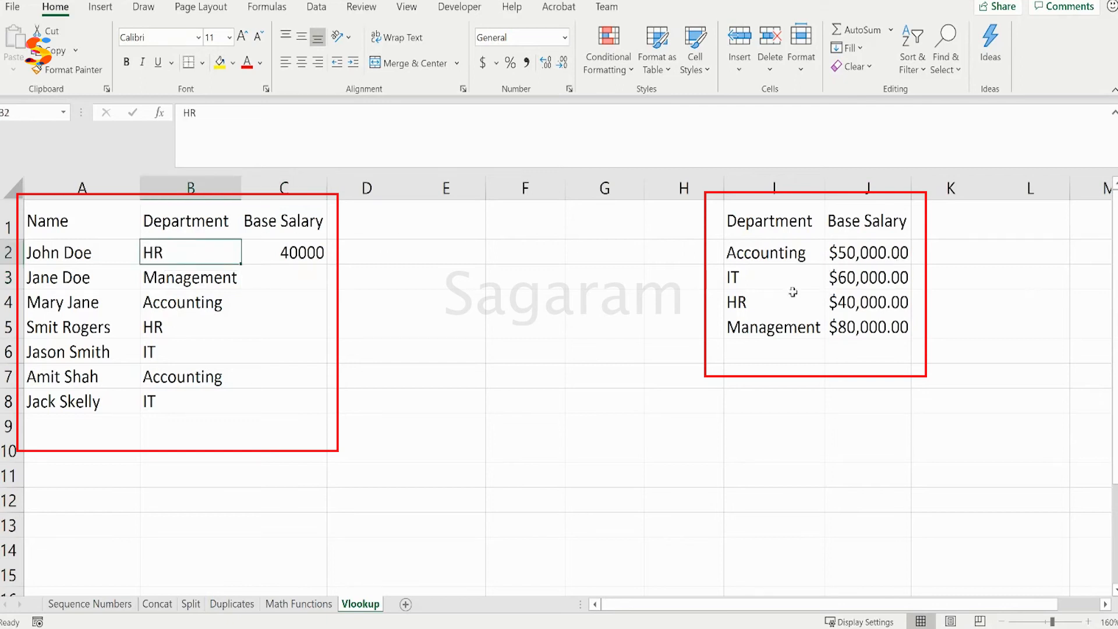
drag(769, 227, 888, 326)
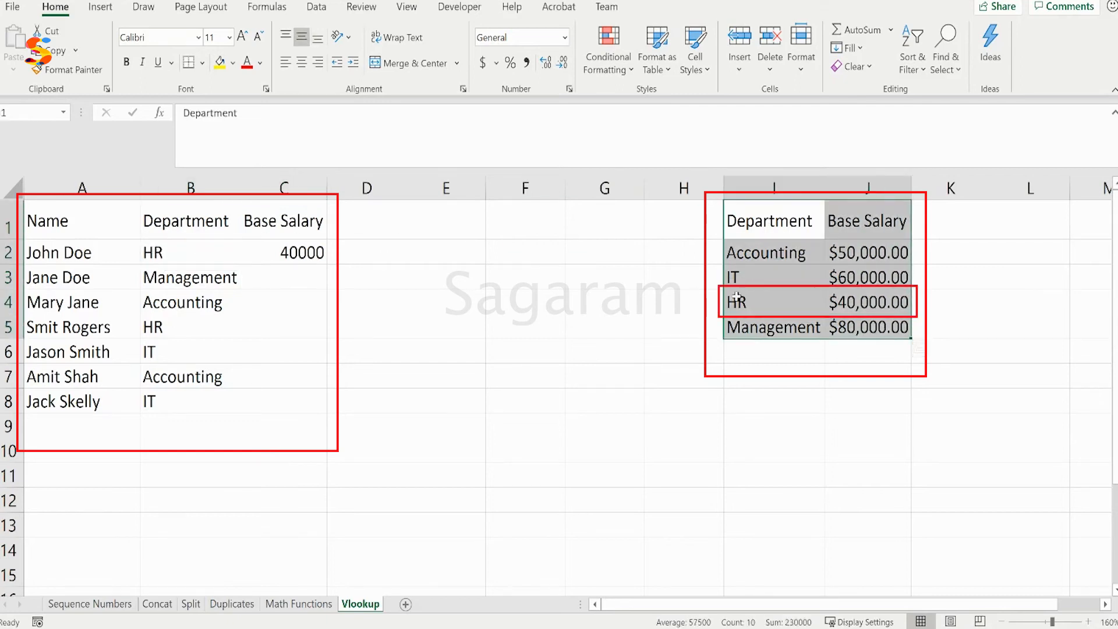
click(869, 301)
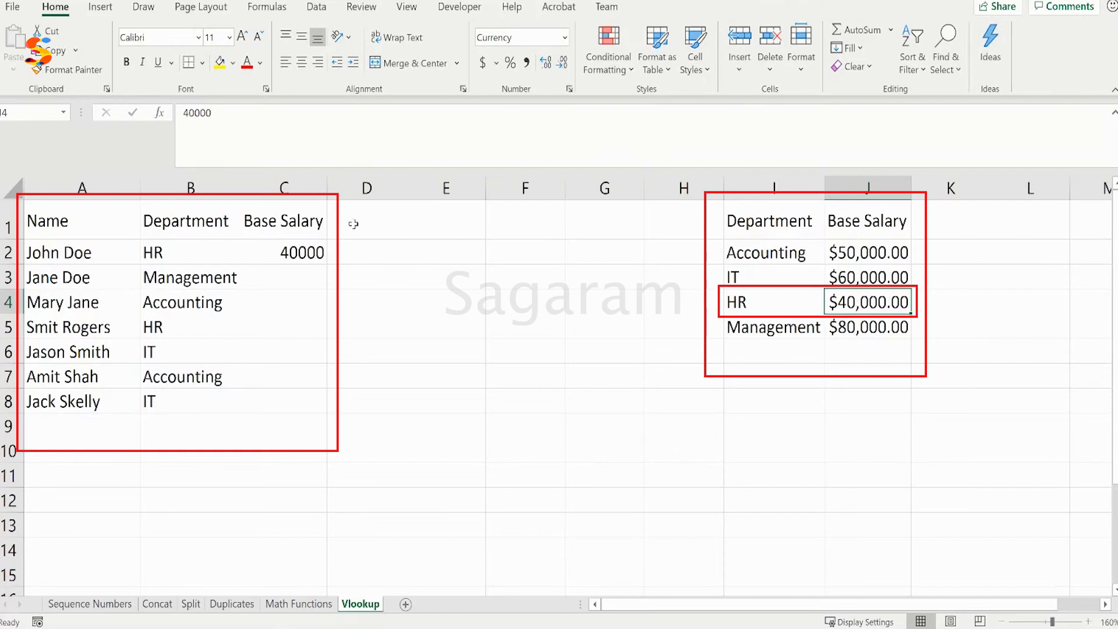
click(259, 252)
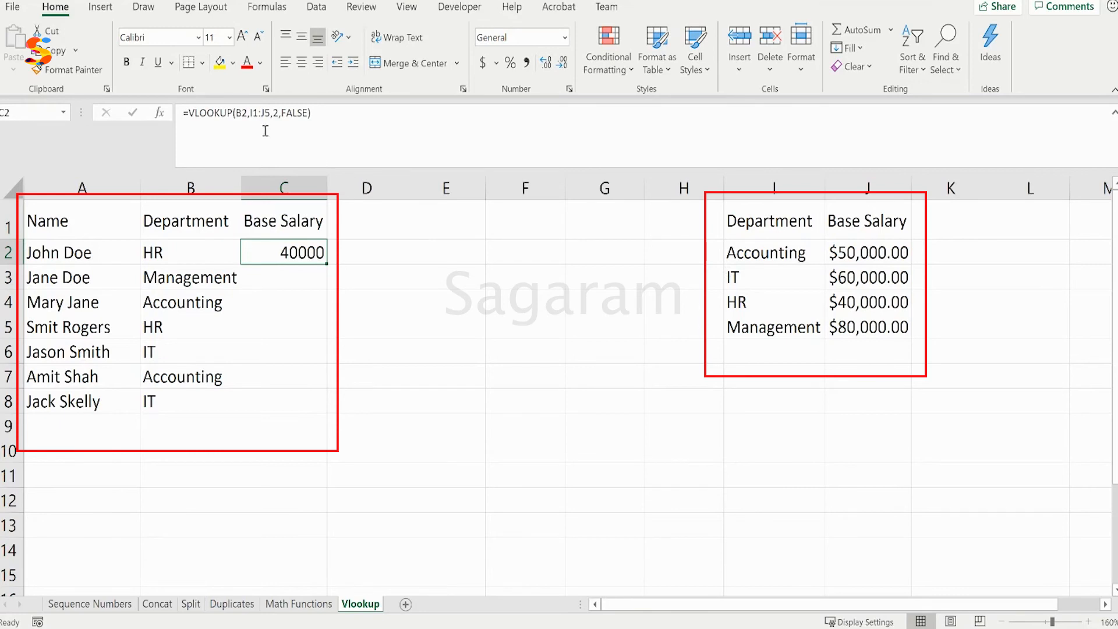
drag(770, 220, 876, 316)
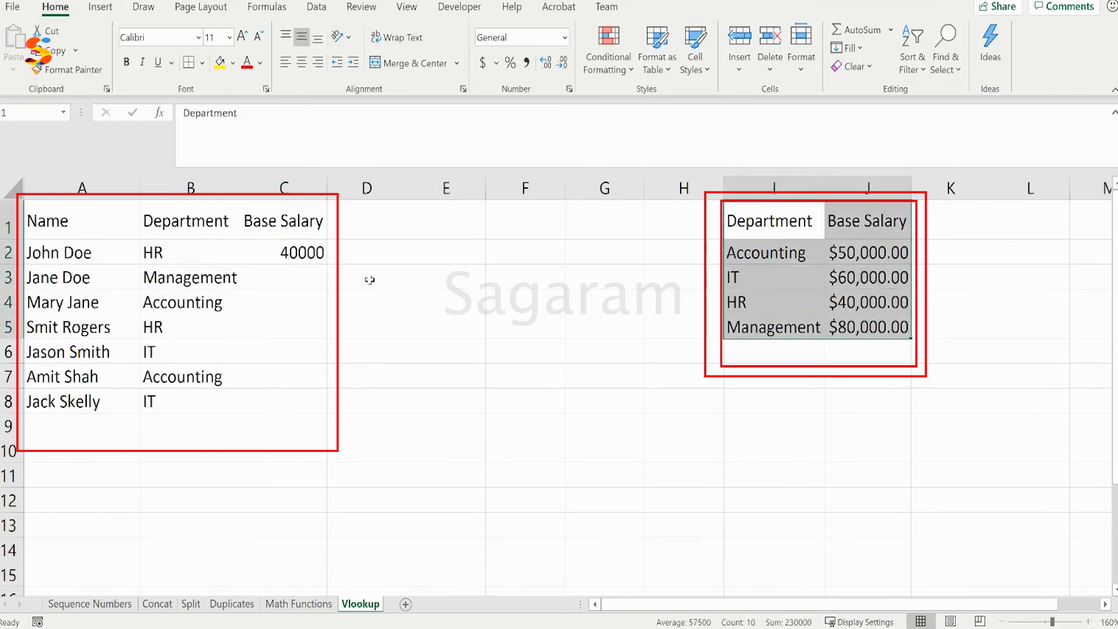
Fill the VLOOKUP formula from C2 down to C3 and inspect the table range it references
click(285, 253)
drag(327, 265, 327, 289)
click(283, 275)
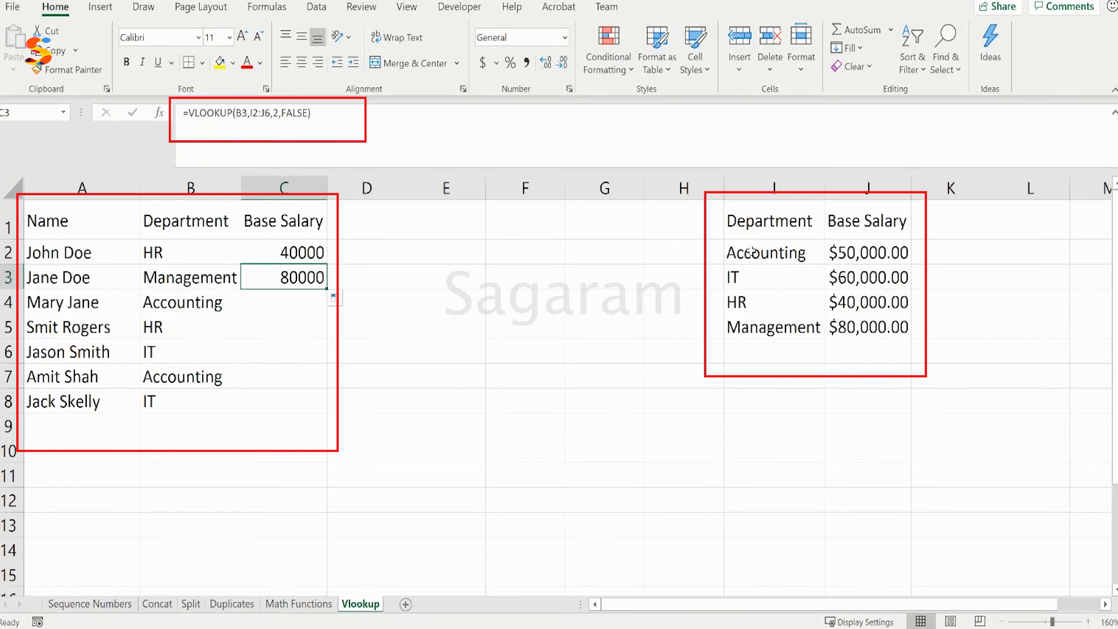
click(435, 146)
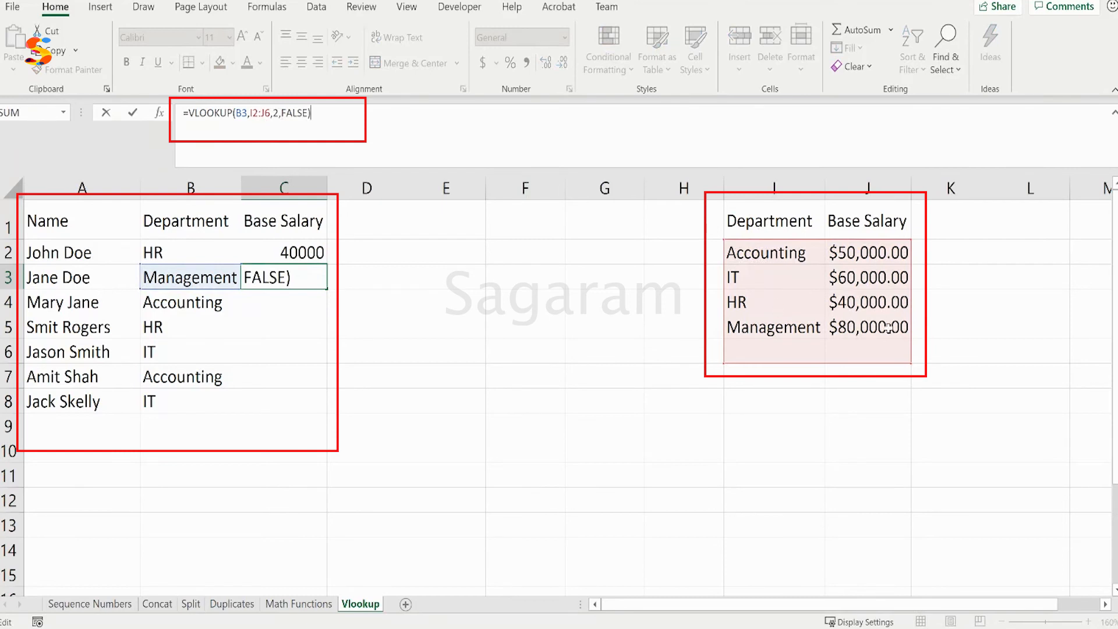
Make the table array in the C2 formula absolute as $I$1:$J$5
click(274, 250)
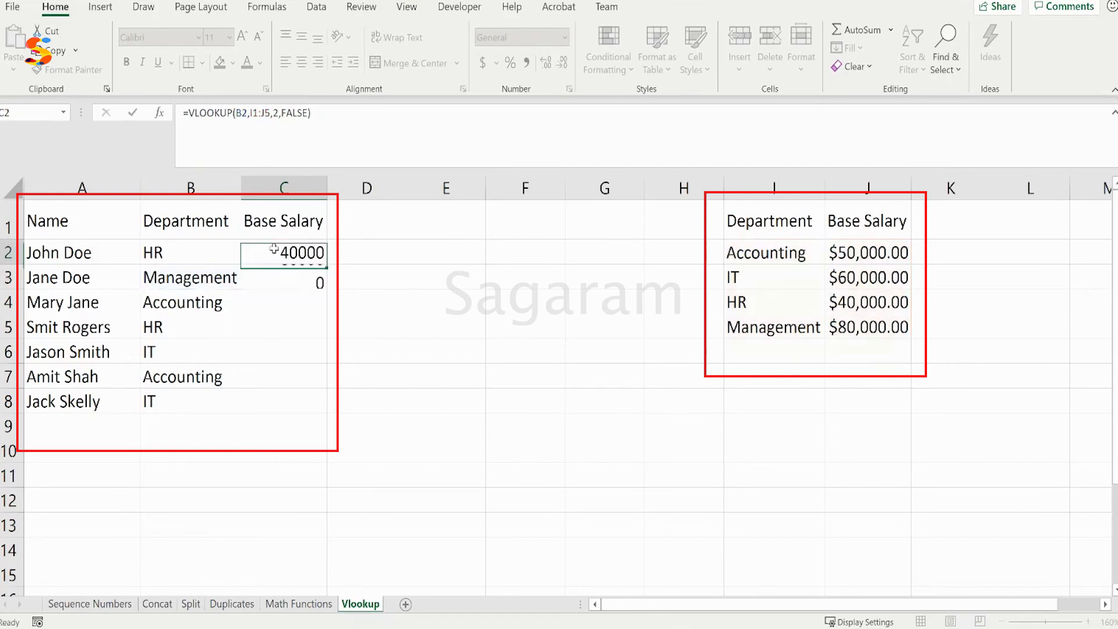
click(374, 125)
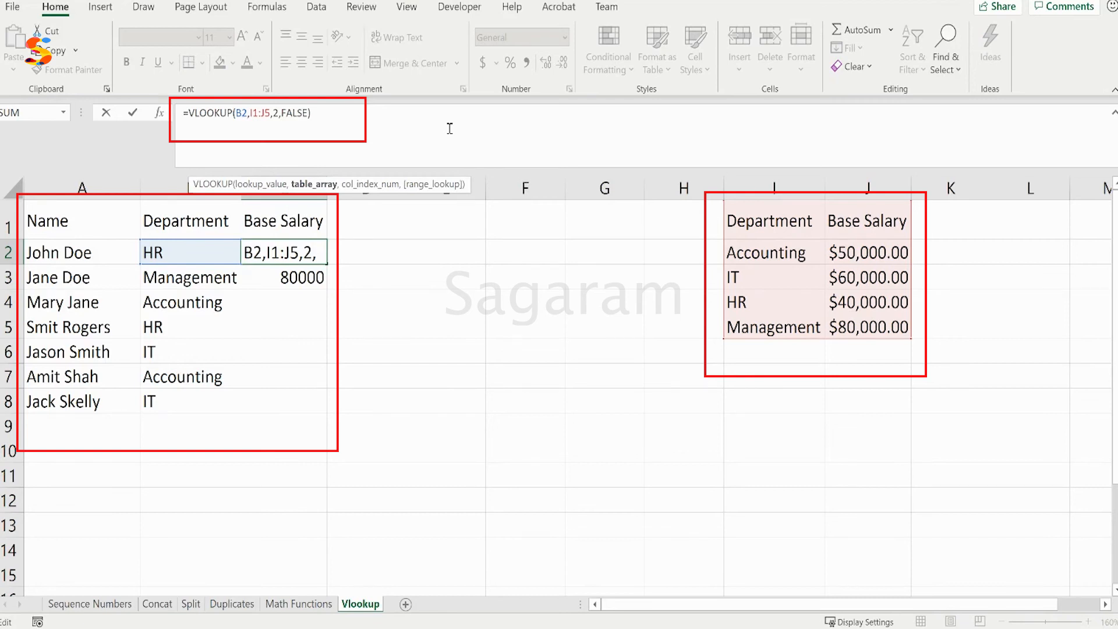
text($I)
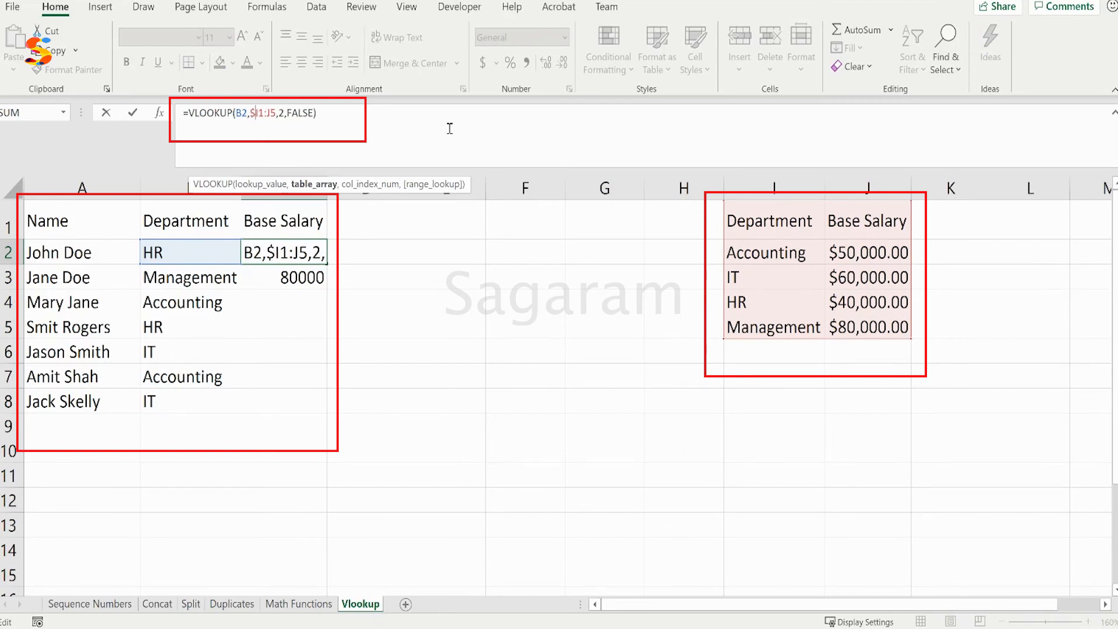
text($1:)
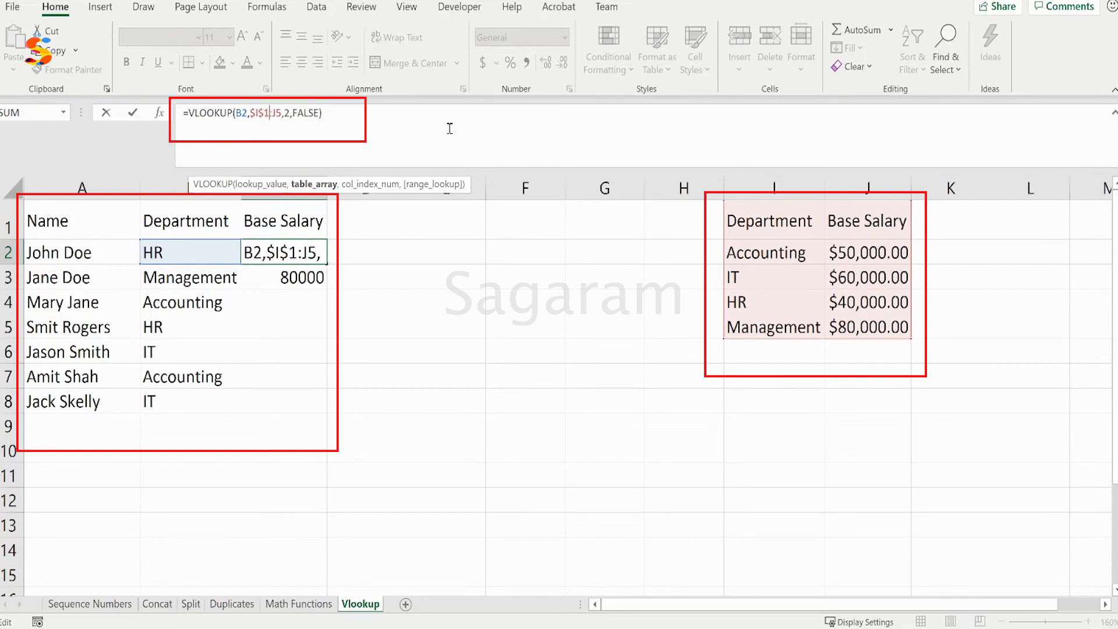
text($J$)
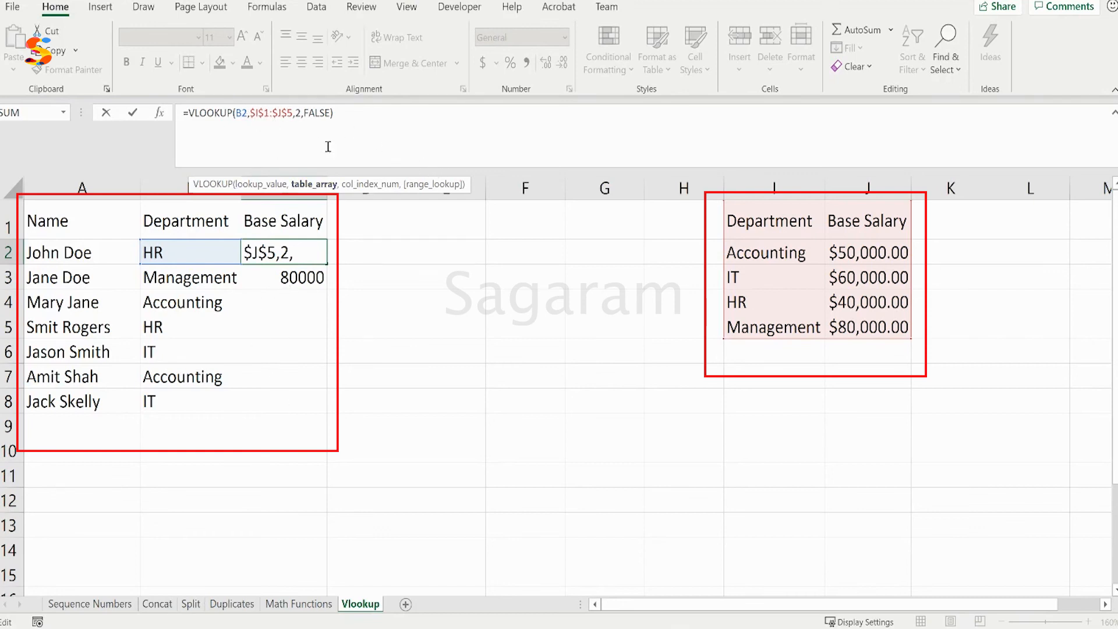
click(411, 131)
key(Return)
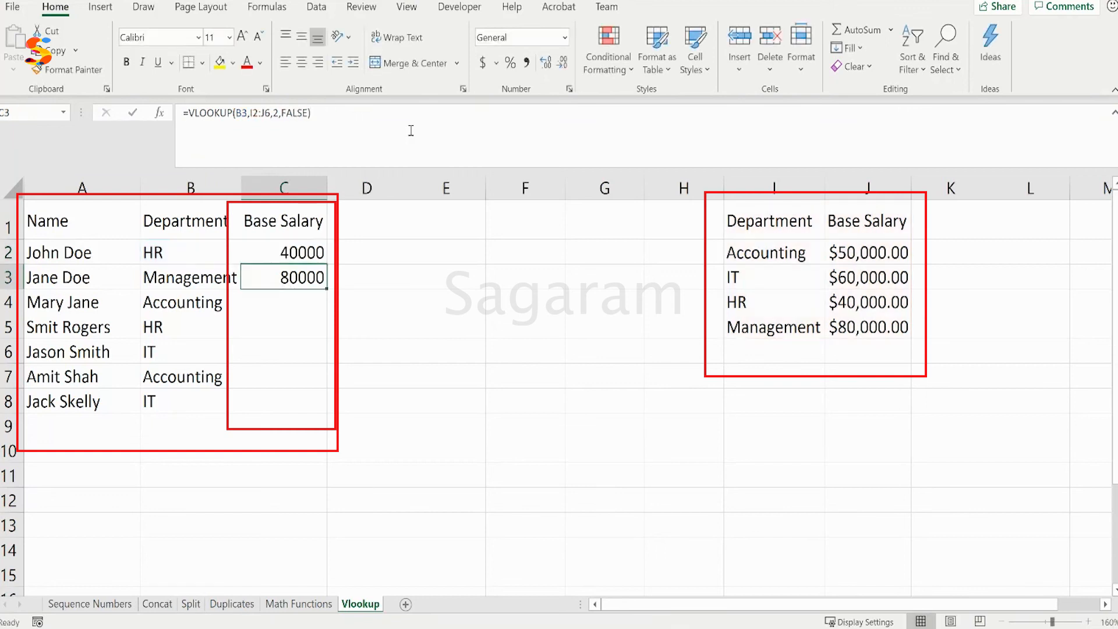
click(281, 247)
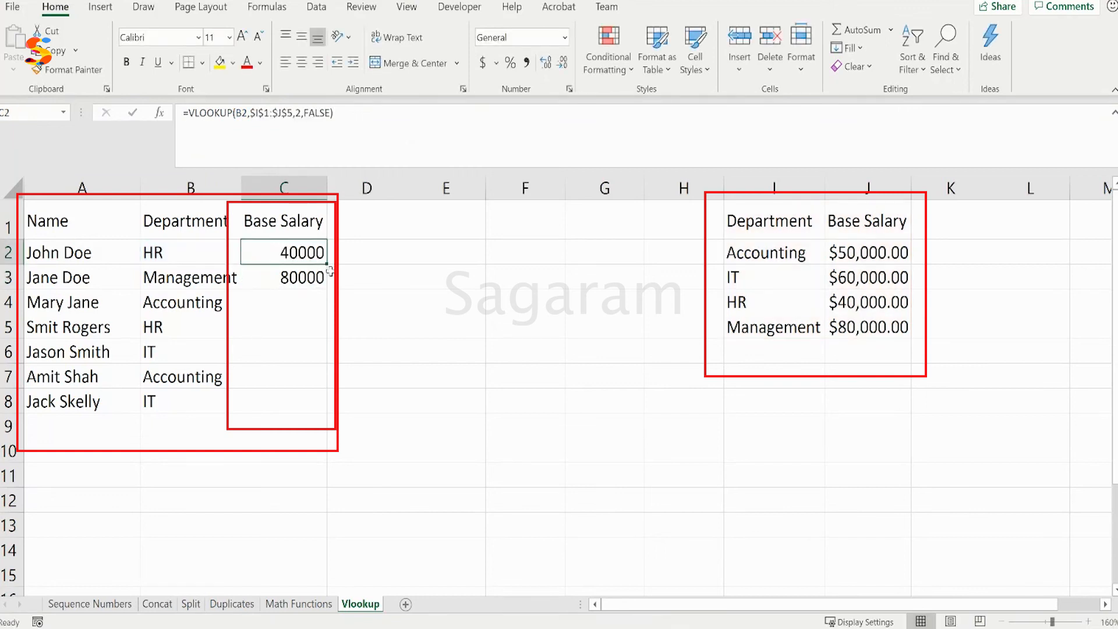
Fill the VLOOKUP formula with the absolute table range from C2 down to C3 and inspect the references in C3
mouse_move(329, 266)
mouse_down()
mouse_move(327, 303)
mouse_move(325, 288)
mouse_up()
click(284, 281)
click(350, 115)
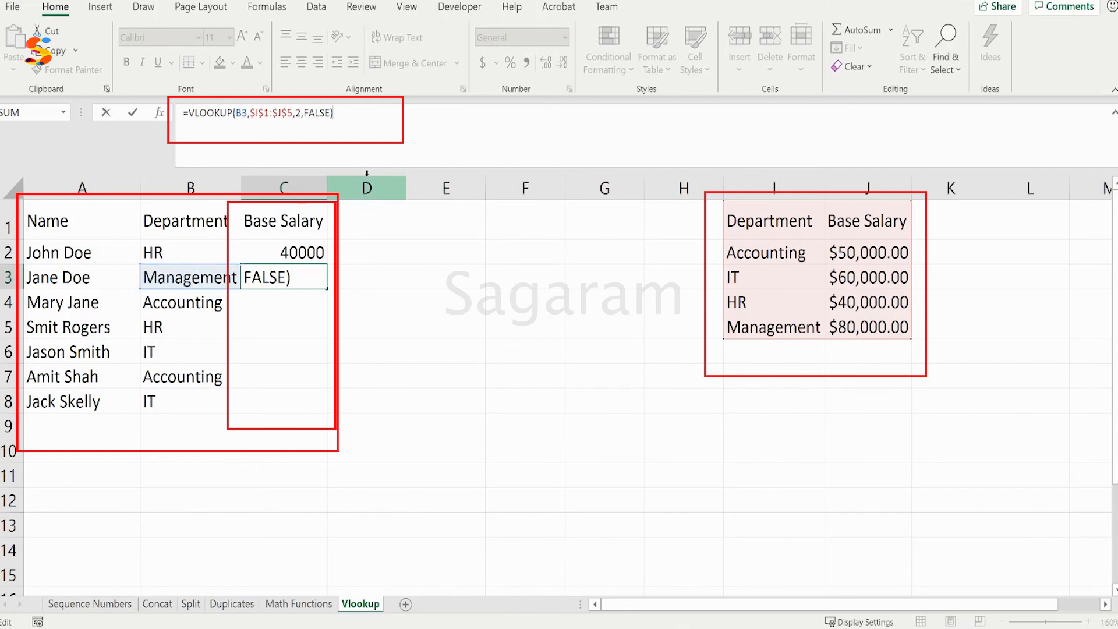
key(Return)
Fill the VLOOKUP formula from C3 down to C8 and check the formulas in C6 and C8
click(295, 254)
click(299, 282)
drag(327, 289, 331, 409)
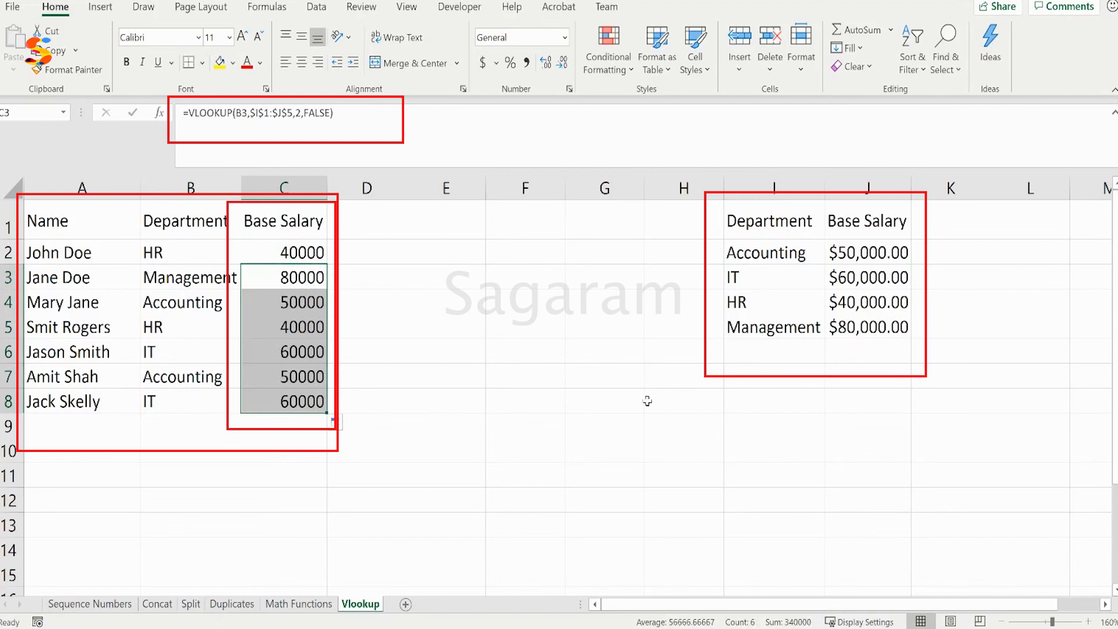
click(300, 346)
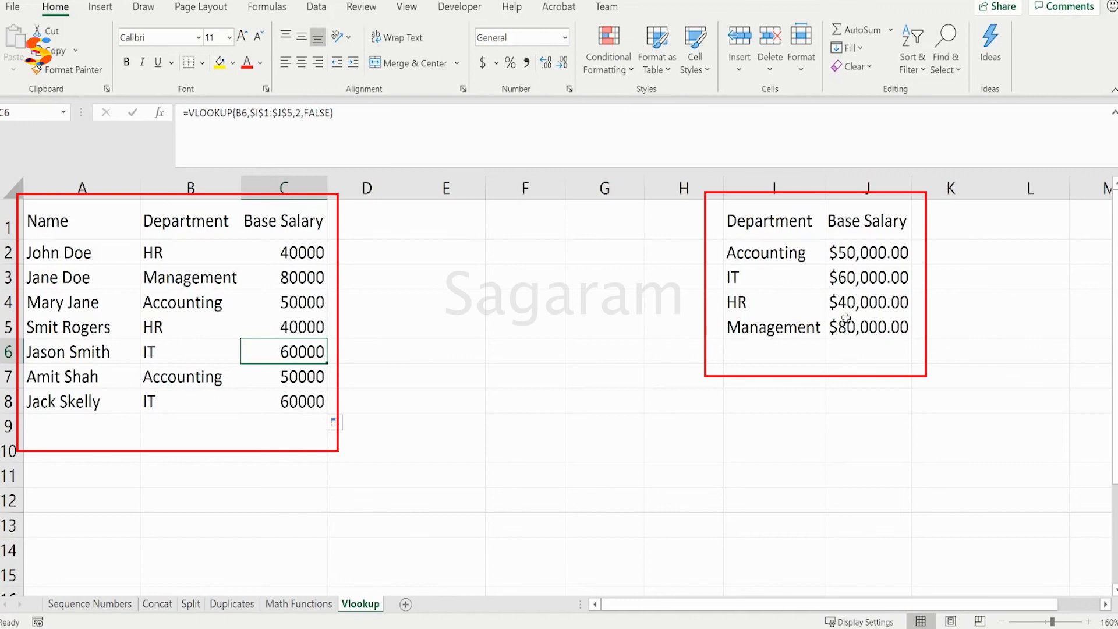
click(285, 407)
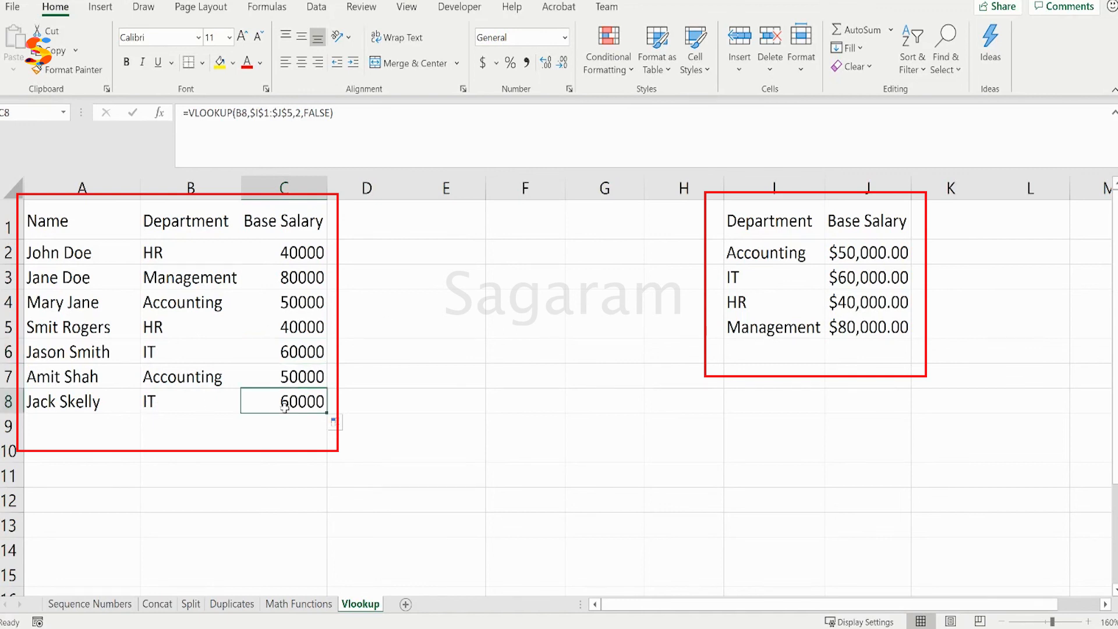
Format the base salaries in C2:C8 as Currency with the $ symbol and 2 decimal places
drag(297, 252, 302, 399)
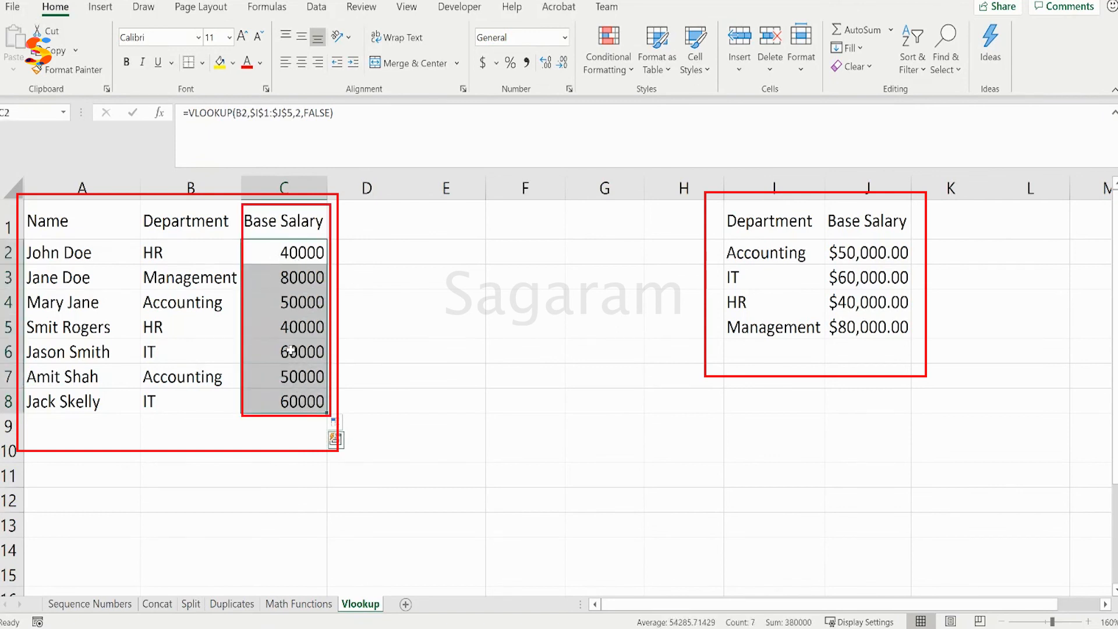
right_click(291, 350)
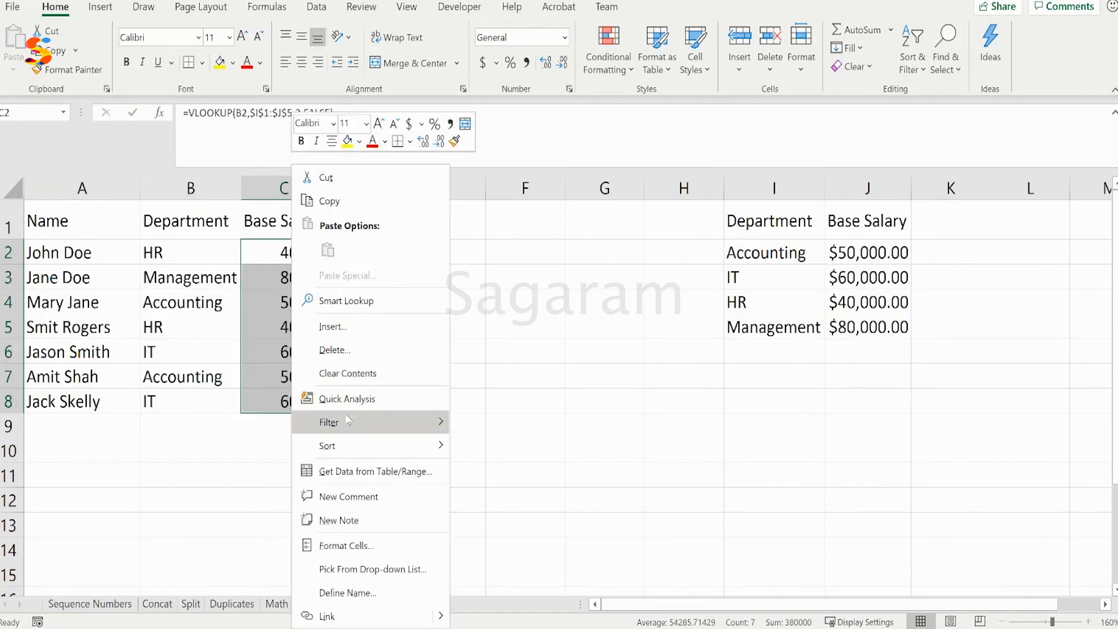
mouse_move(347, 420)
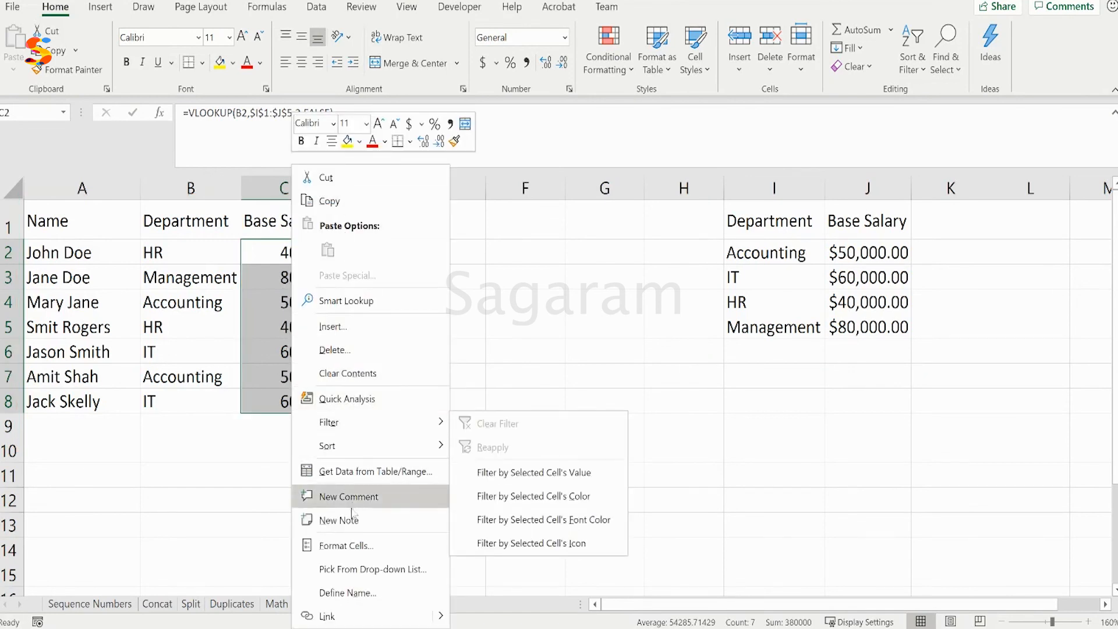
click(357, 547)
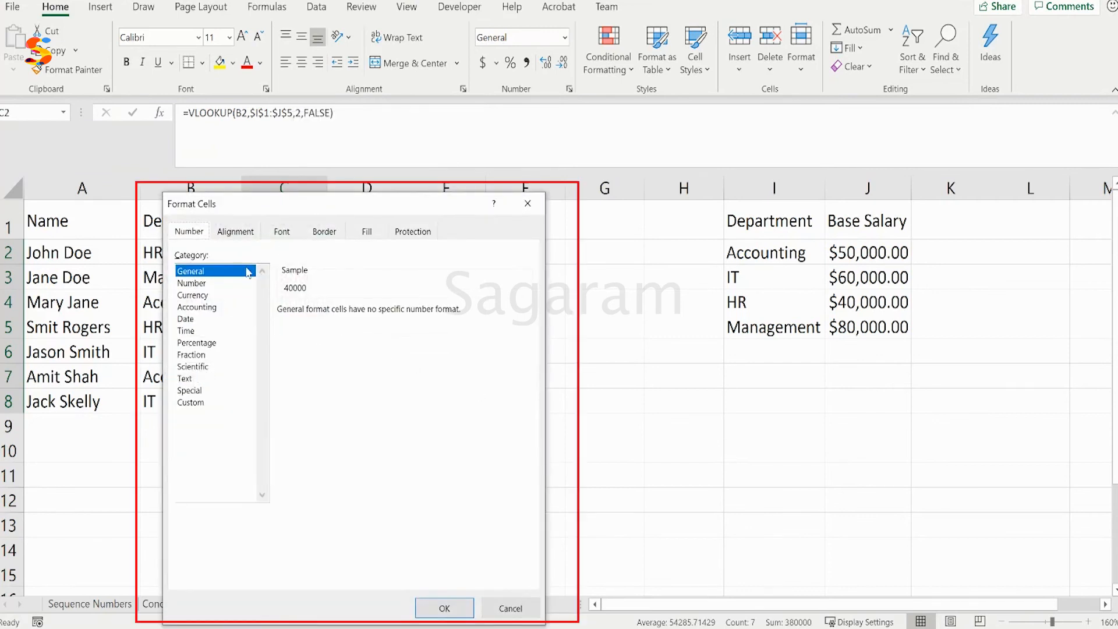
drag(304, 214, 502, 214)
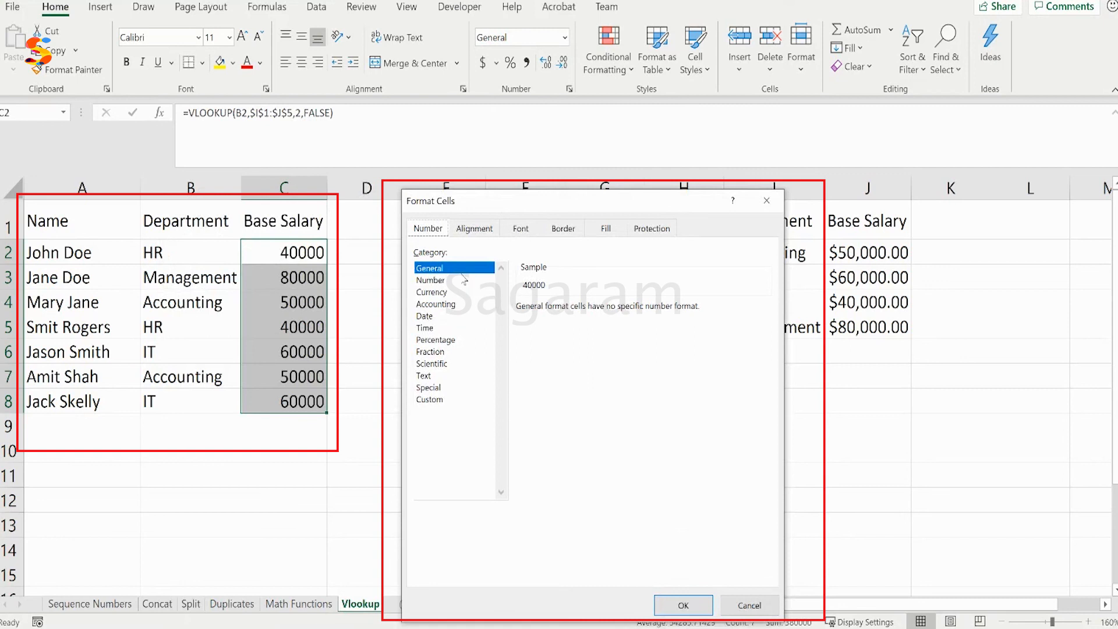
click(446, 292)
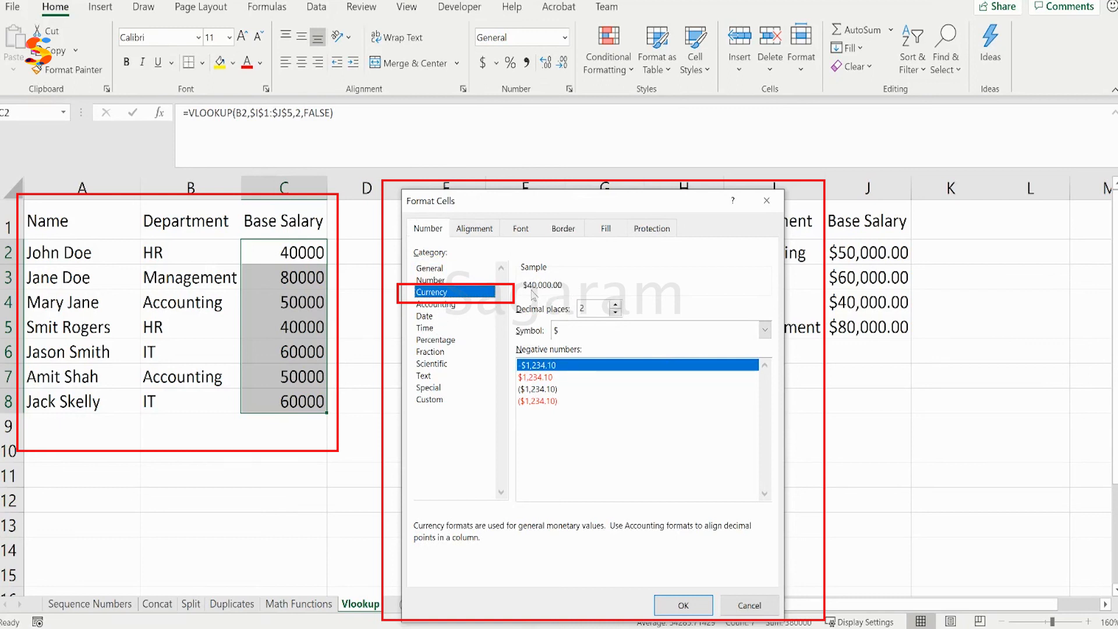
click(685, 606)
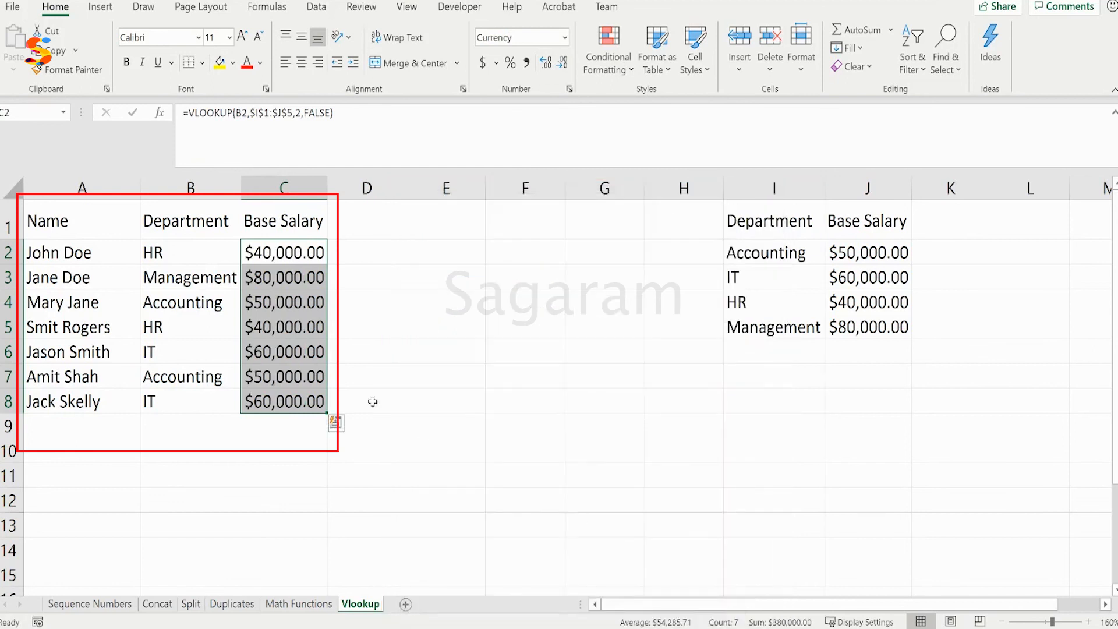
click(367, 382)
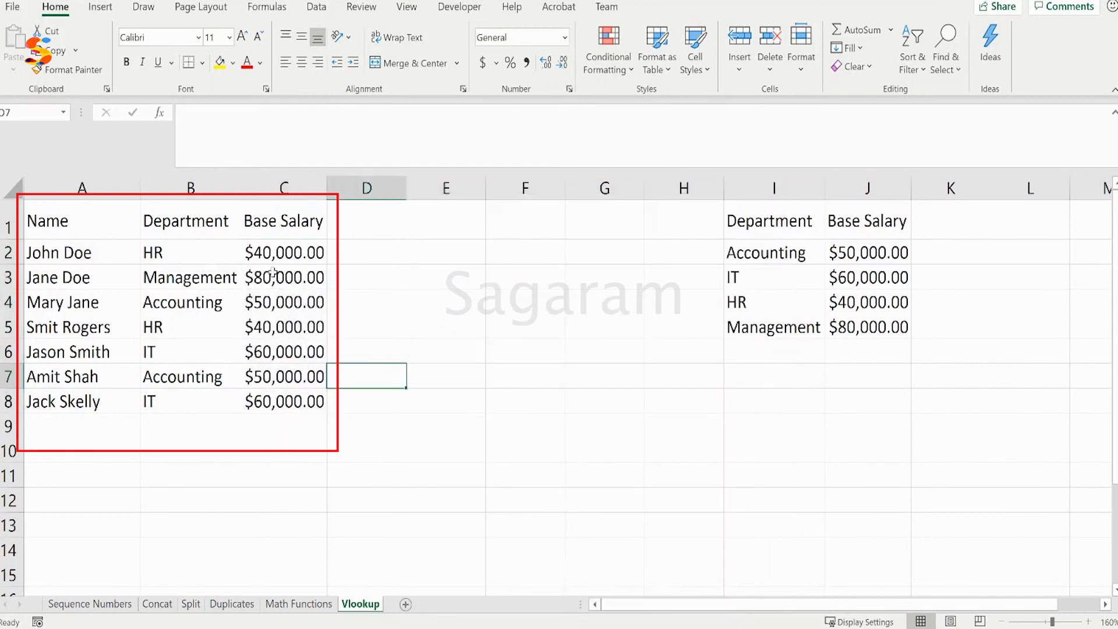
Review the formulas in C2 and C8, then select the whole employee table A1:C8
click(271, 252)
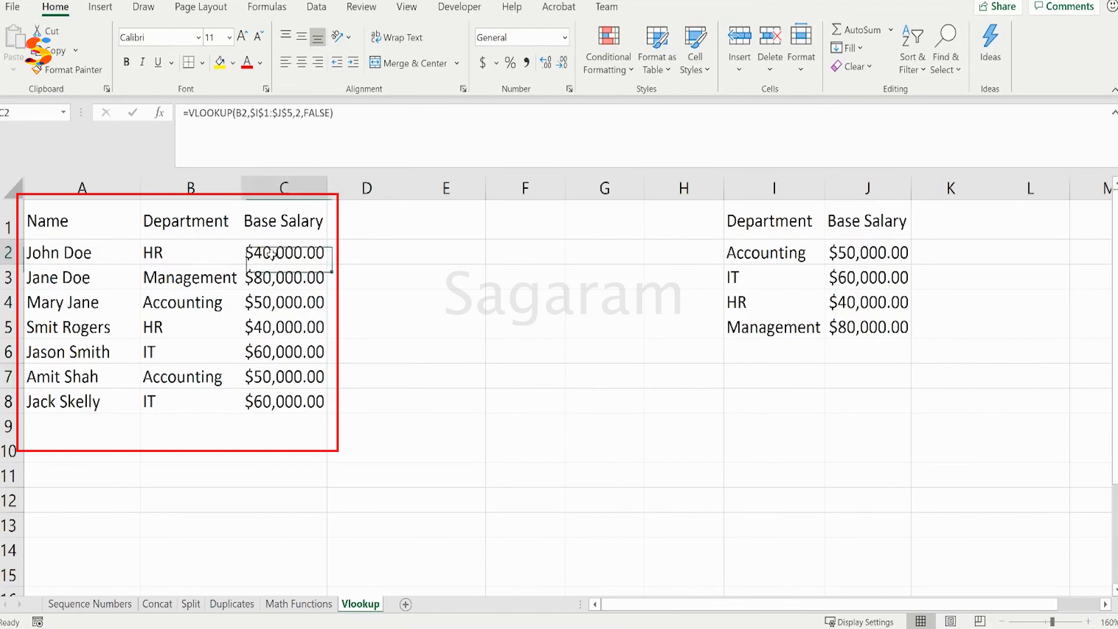
click(280, 404)
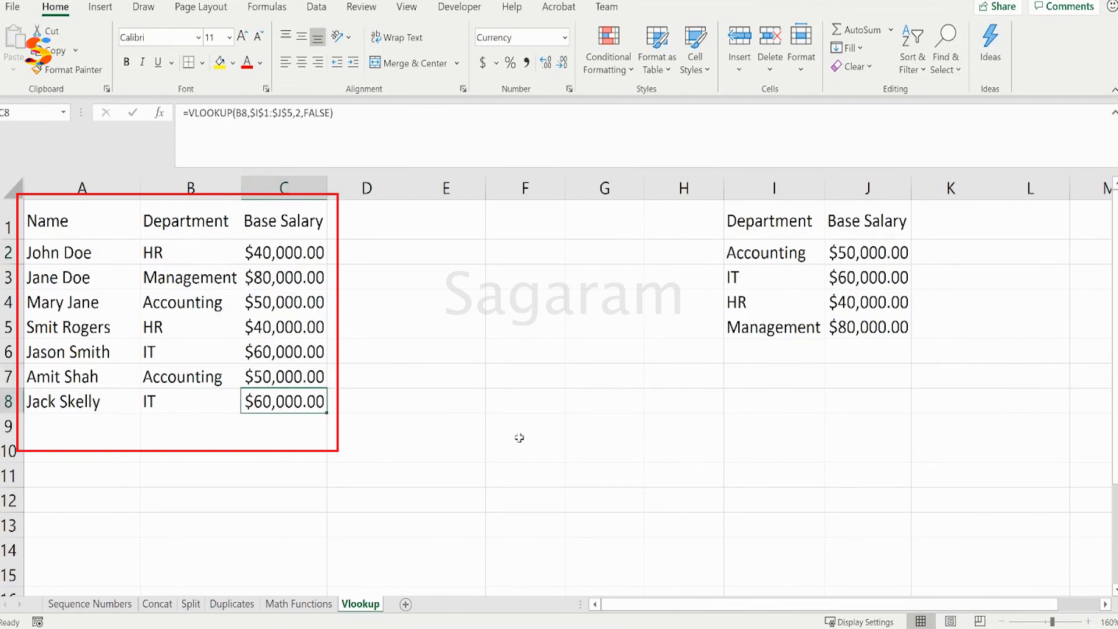
drag(37, 218, 276, 398)
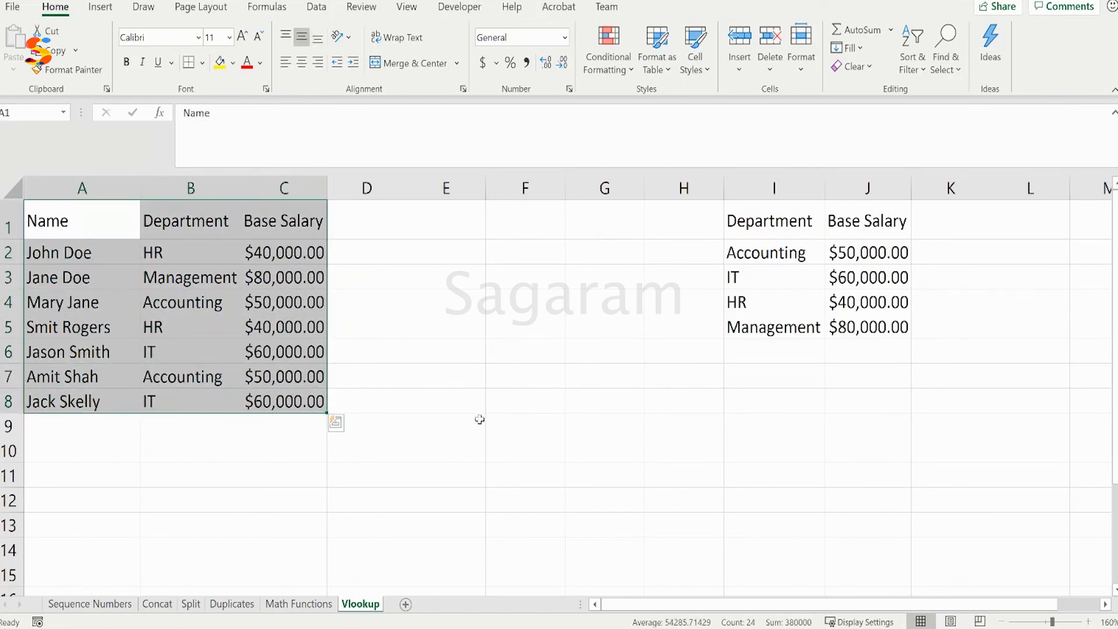